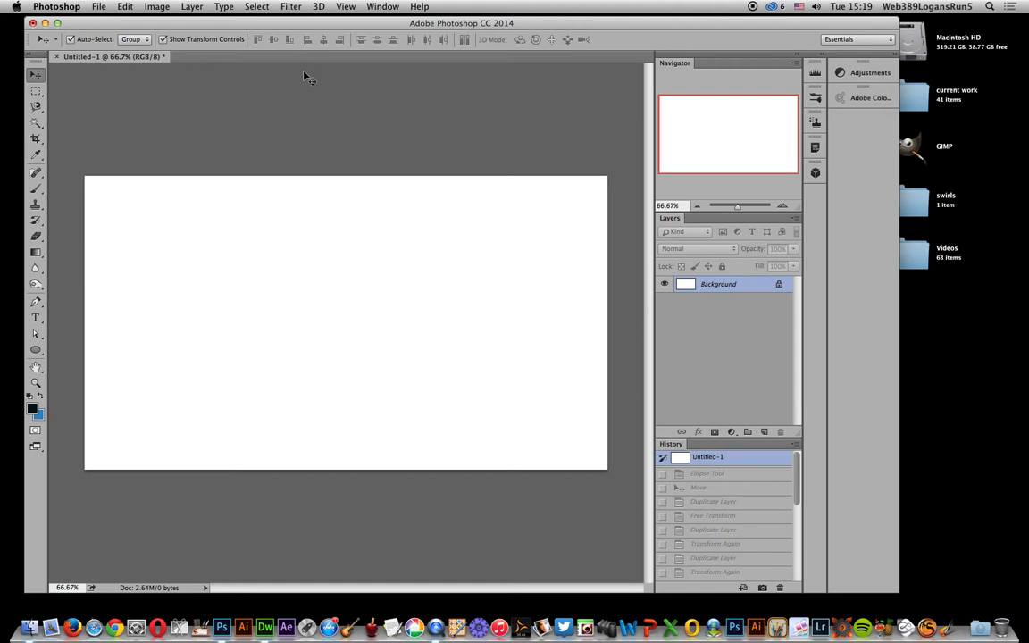
Draw a black circle about 651 px in diameter on the canvas with the Ellipse tool and duplicate its layer
click(37, 351)
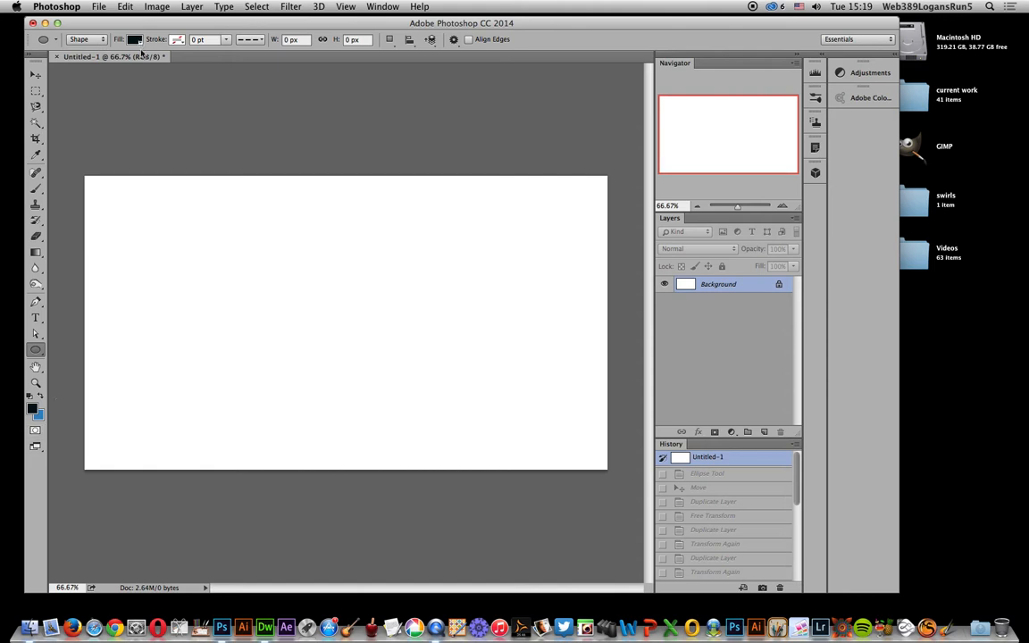
drag(185, 187, 453, 451)
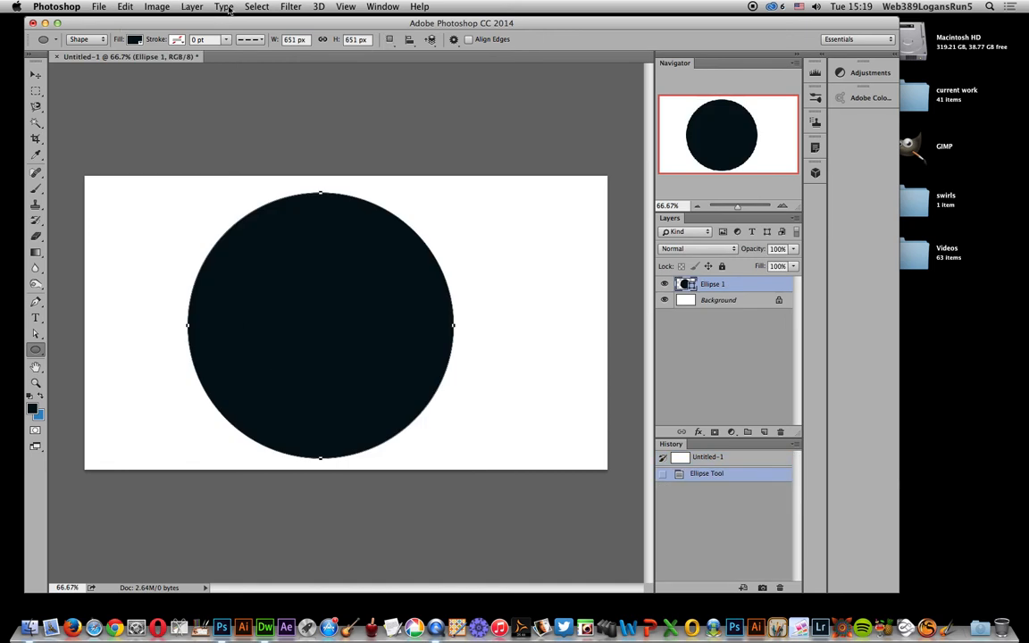
click(199, 7)
click(219, 43)
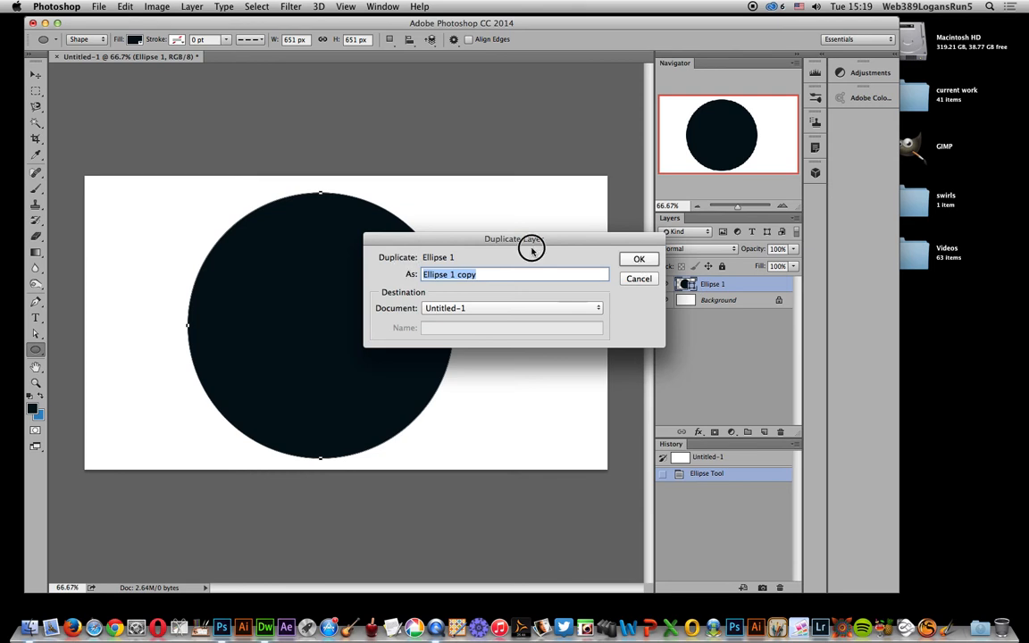
click(642, 259)
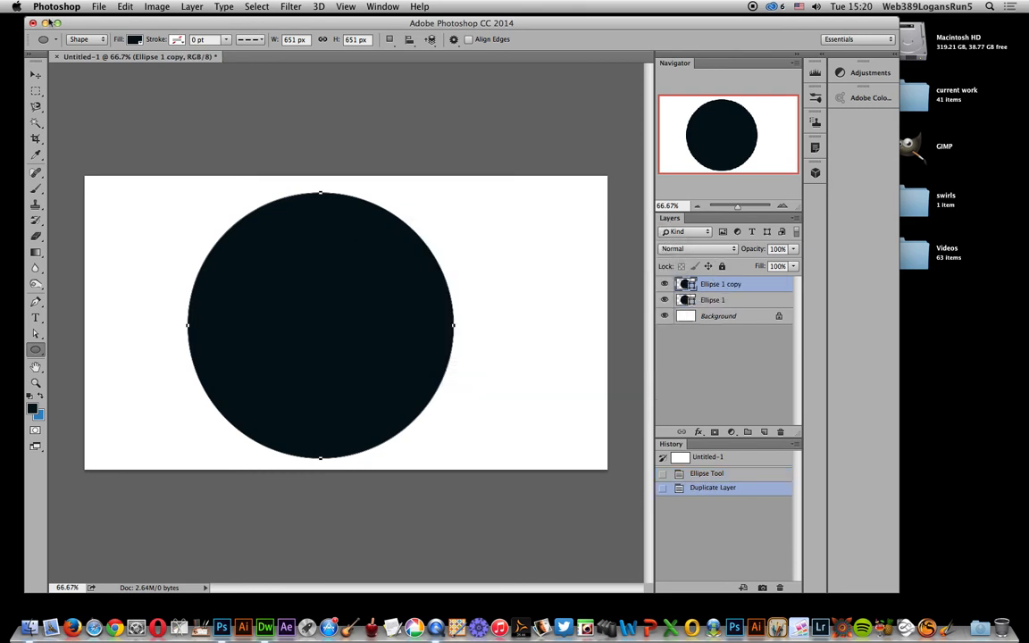
Scale the duplicated circle to 90% width and 90% height about its centre
click(126, 7)
mouse_move(131, 268)
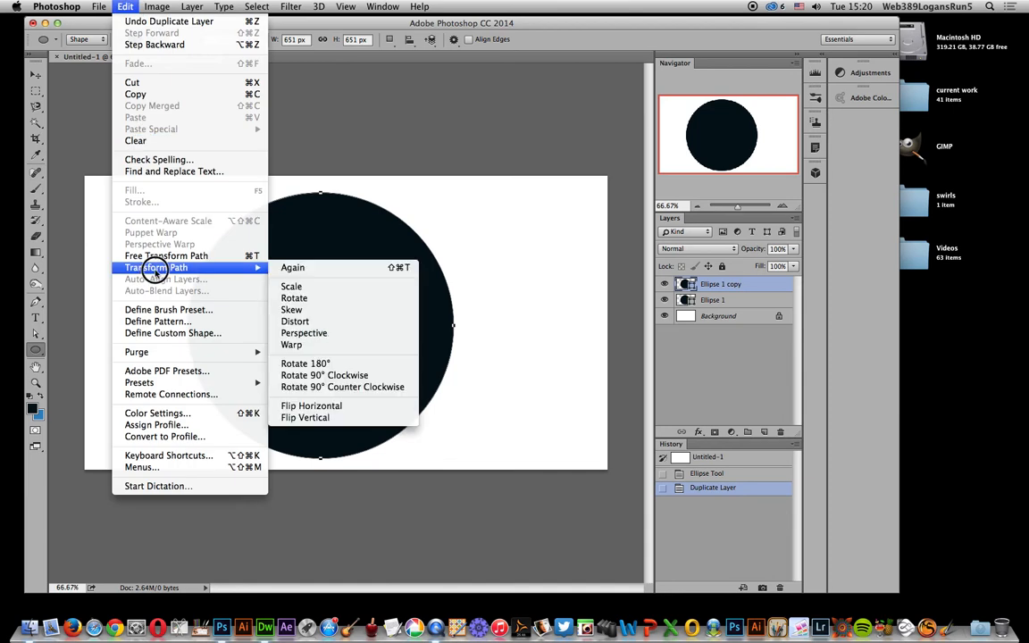
click(333, 285)
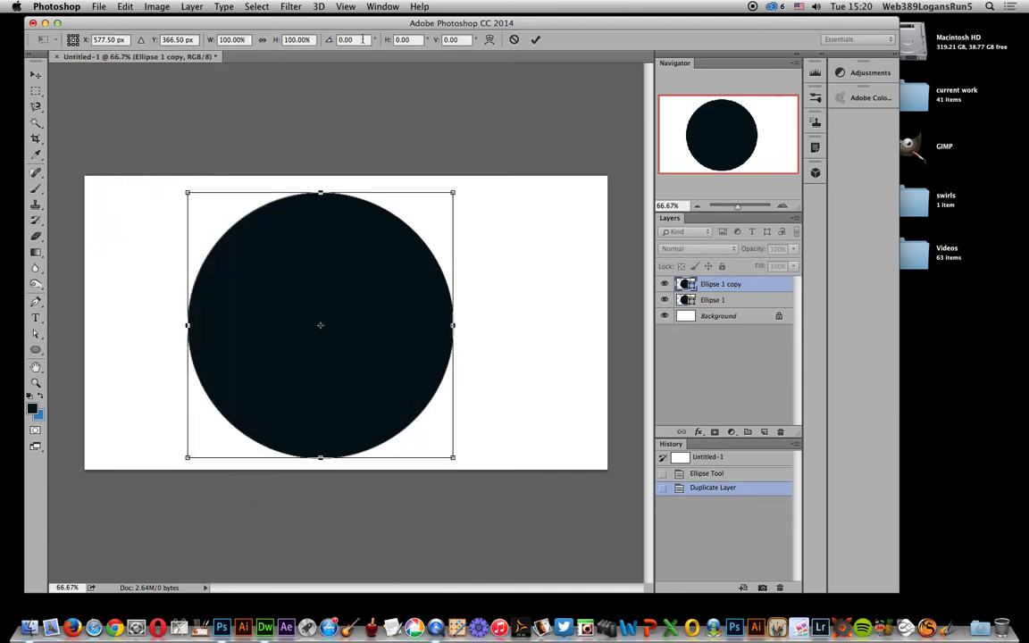
click(234, 40)
text(90)
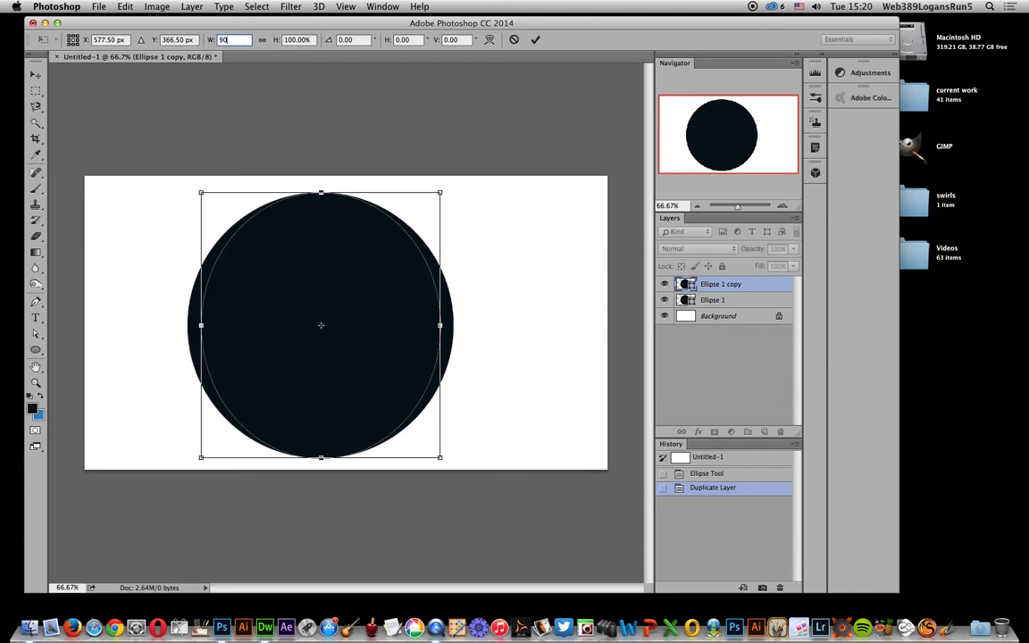
key(Tab)
key(Tab)
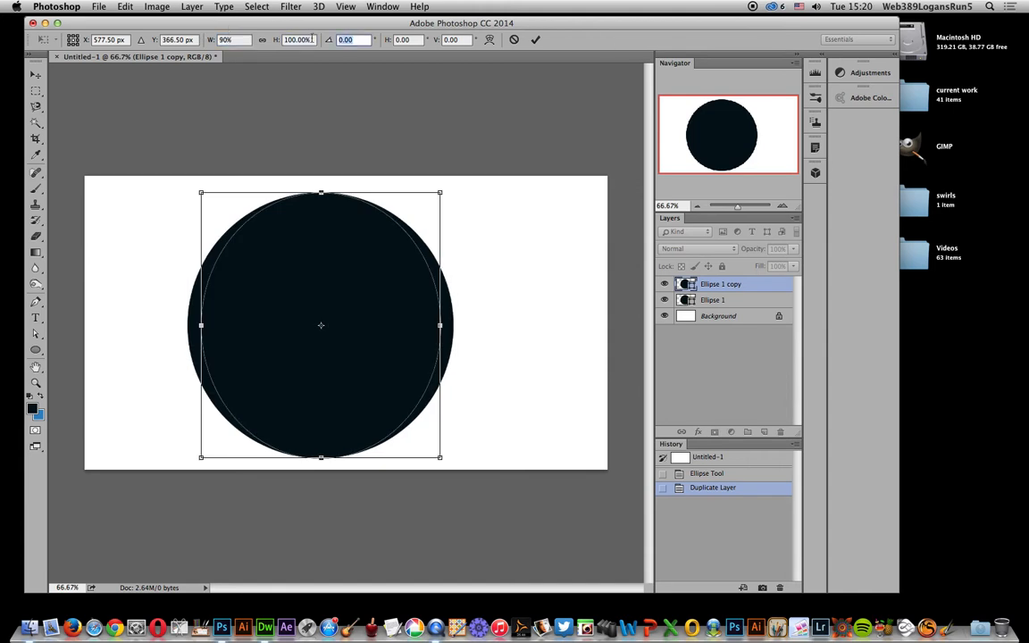
click(314, 39)
text(90)
key(Tab)
click(536, 39)
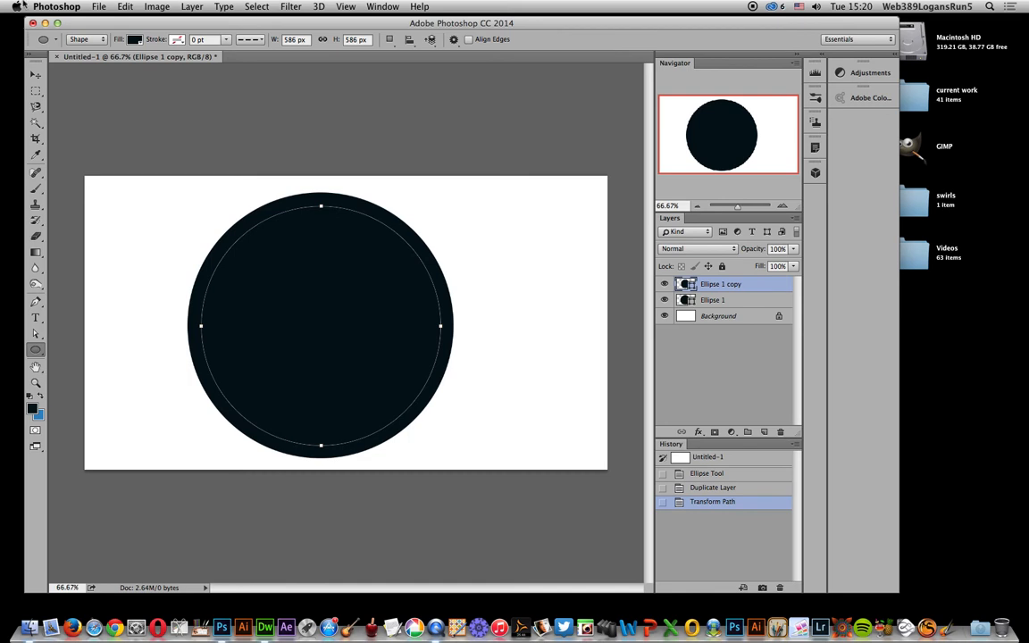
Duplicate the Ellipse 1 copy layer and repeat the last scale transform on the new circle
click(191, 7)
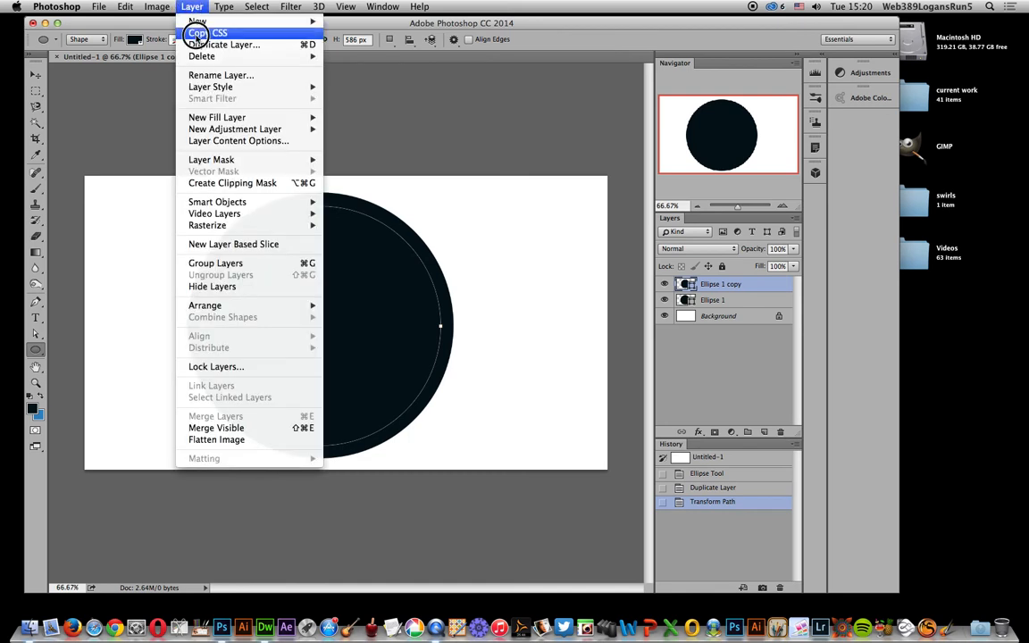
click(222, 44)
click(650, 265)
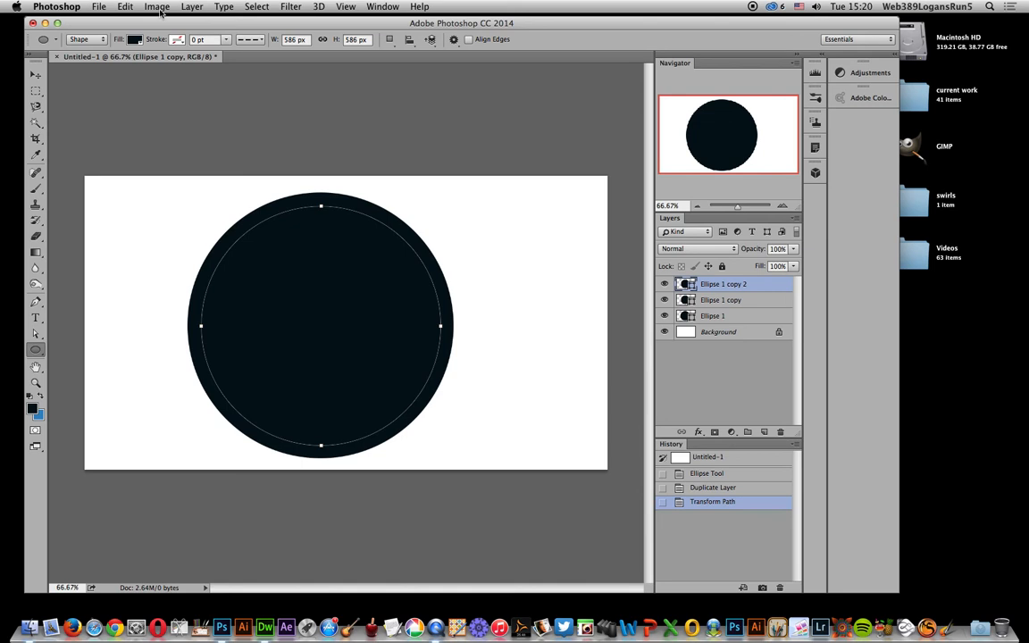
click(123, 7)
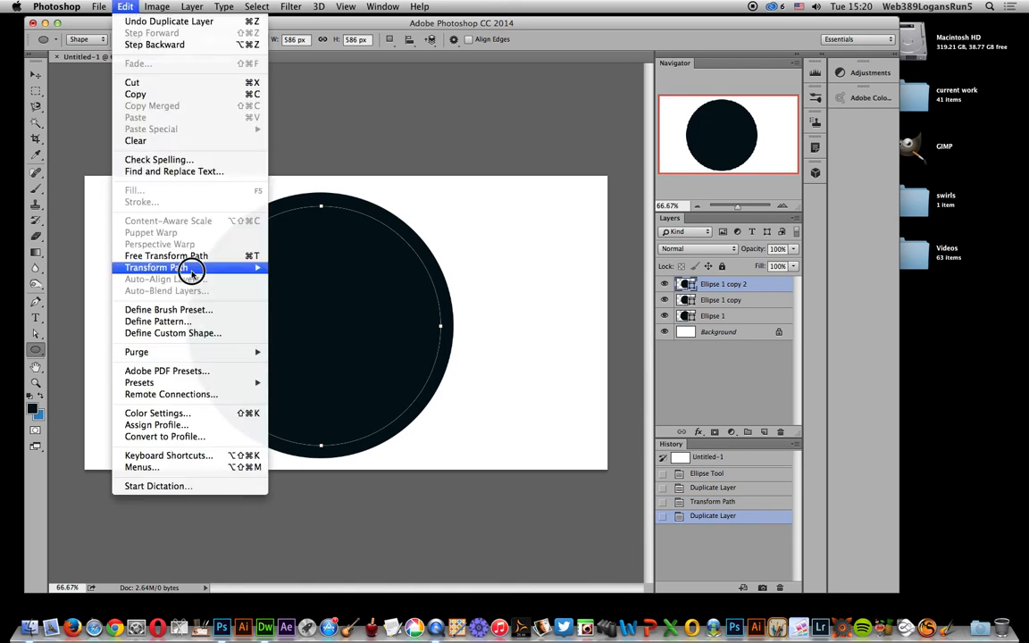
mouse_move(195, 268)
click(330, 269)
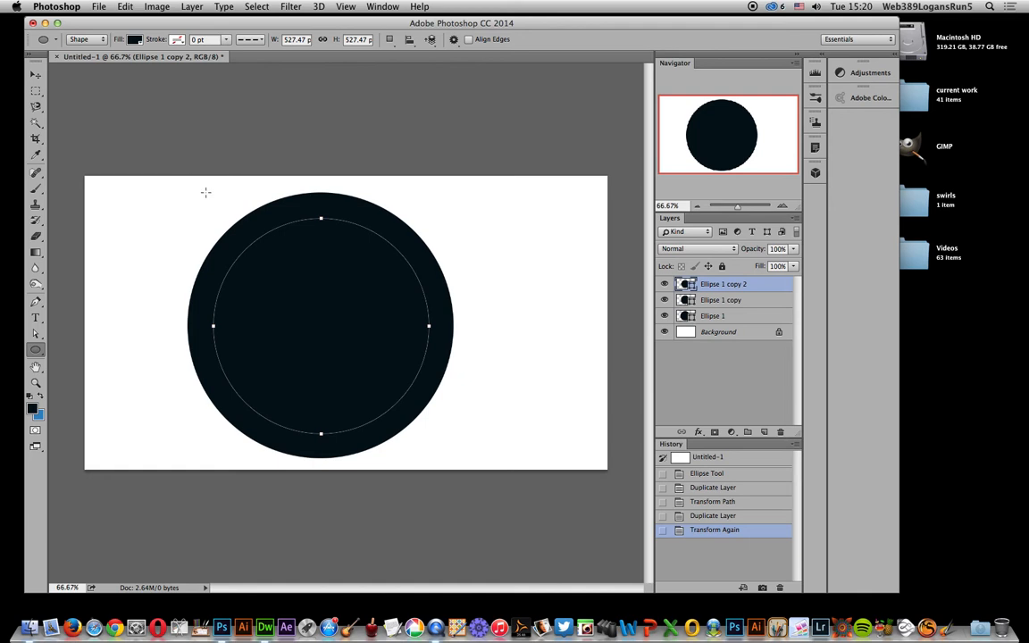
Duplicate the Ellipse 1 copy 2 layer and apply the same scaling again to the duplicate
click(192, 6)
click(201, 43)
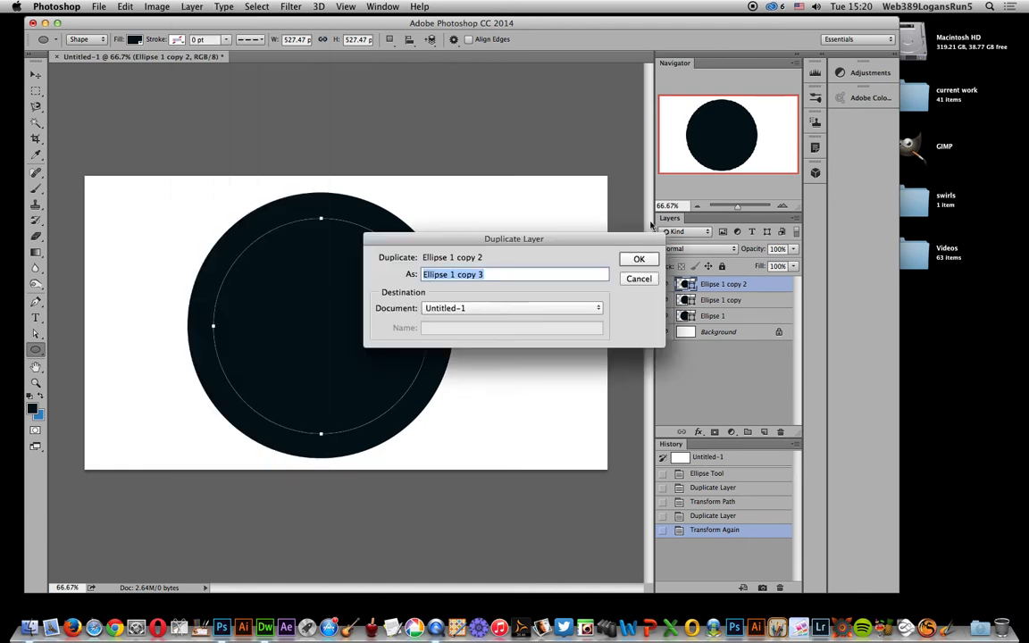
click(639, 259)
click(125, 6)
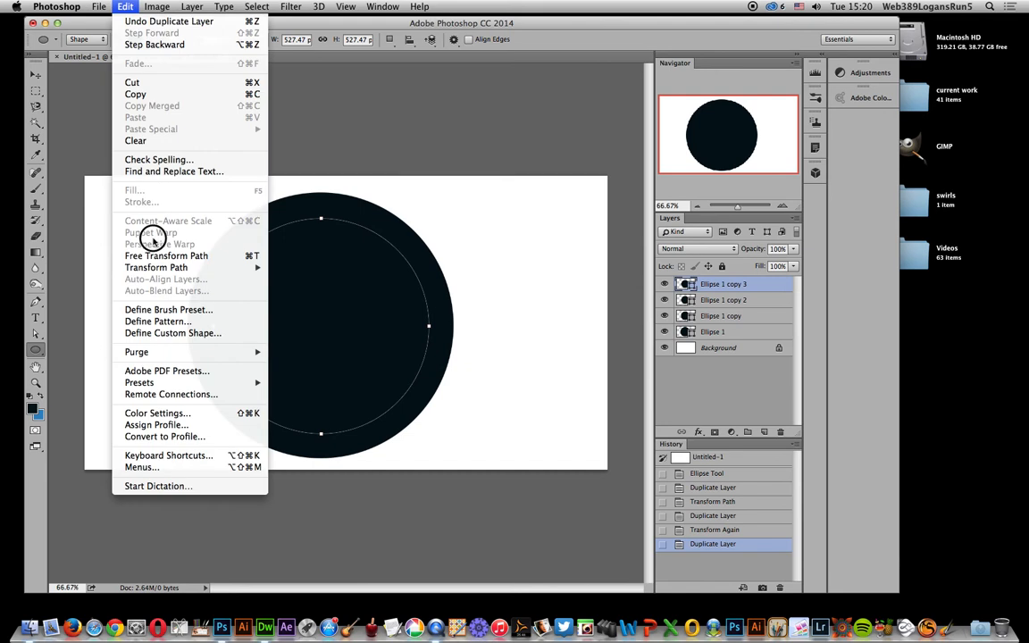
mouse_move(157, 267)
click(349, 270)
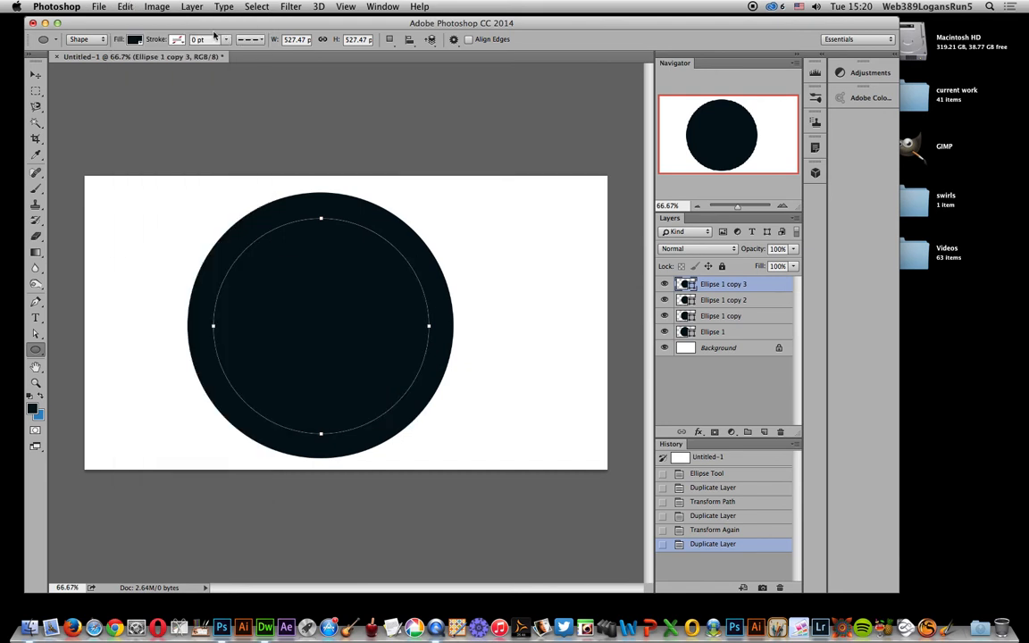
Duplicate the Ellipse 1 copy 3 layer and repeat the transform to make the innermost circle
click(192, 6)
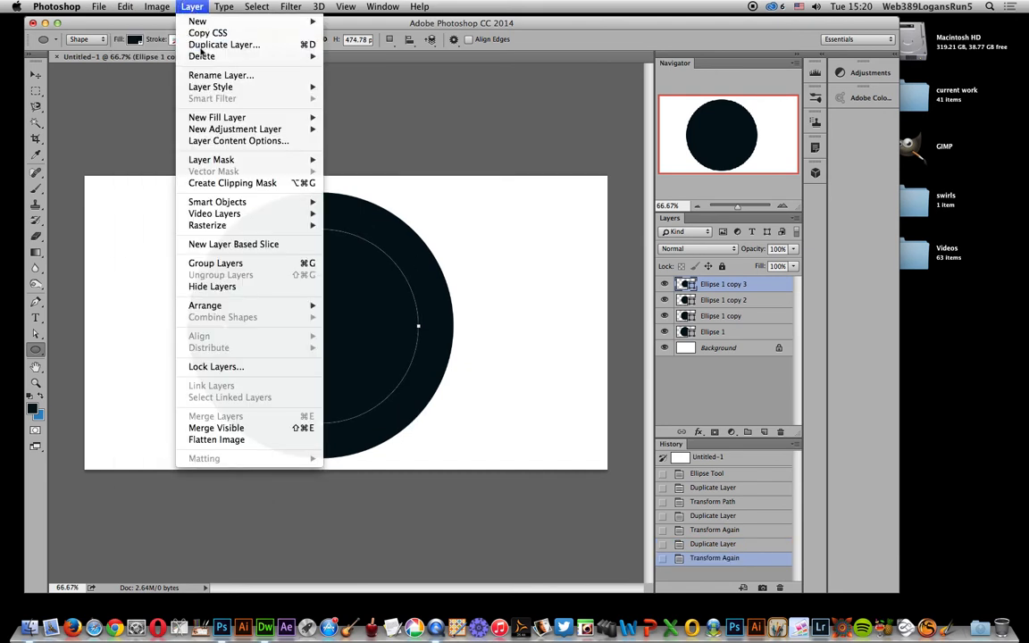
click(202, 46)
click(637, 259)
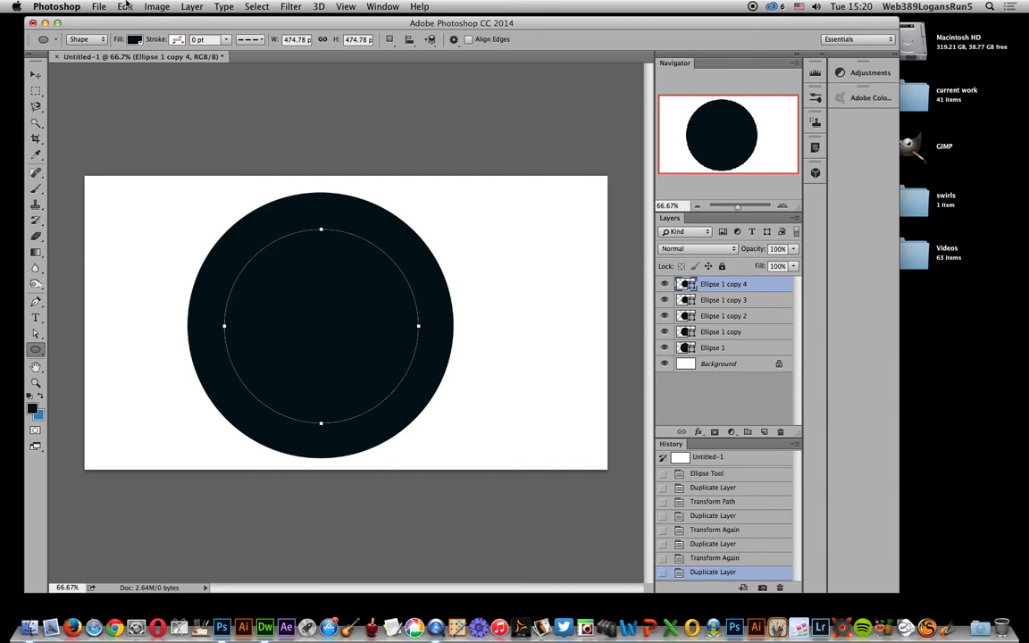
click(125, 6)
mouse_move(185, 268)
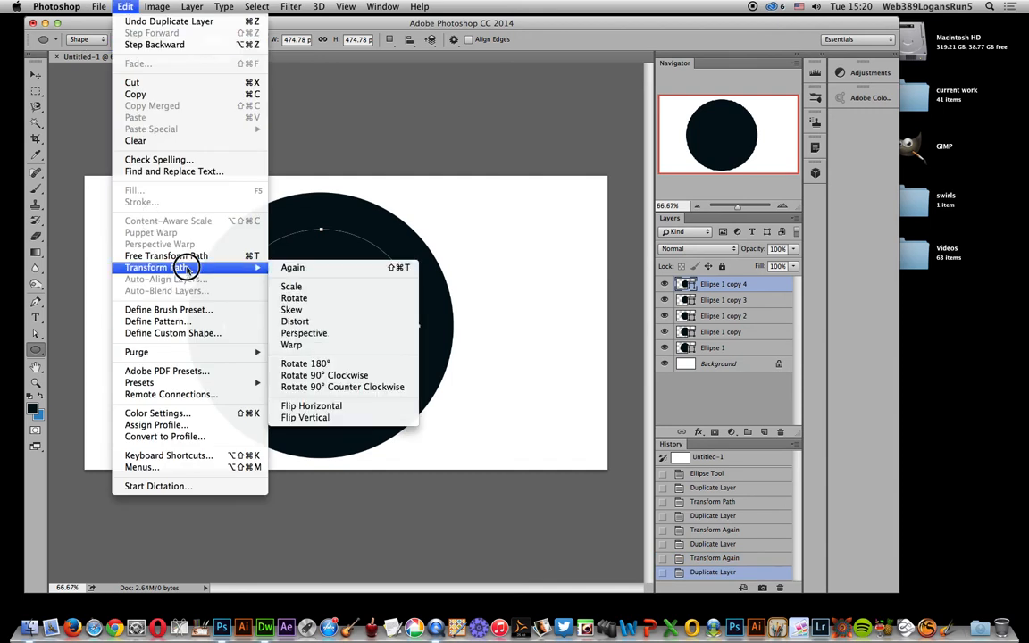
click(342, 268)
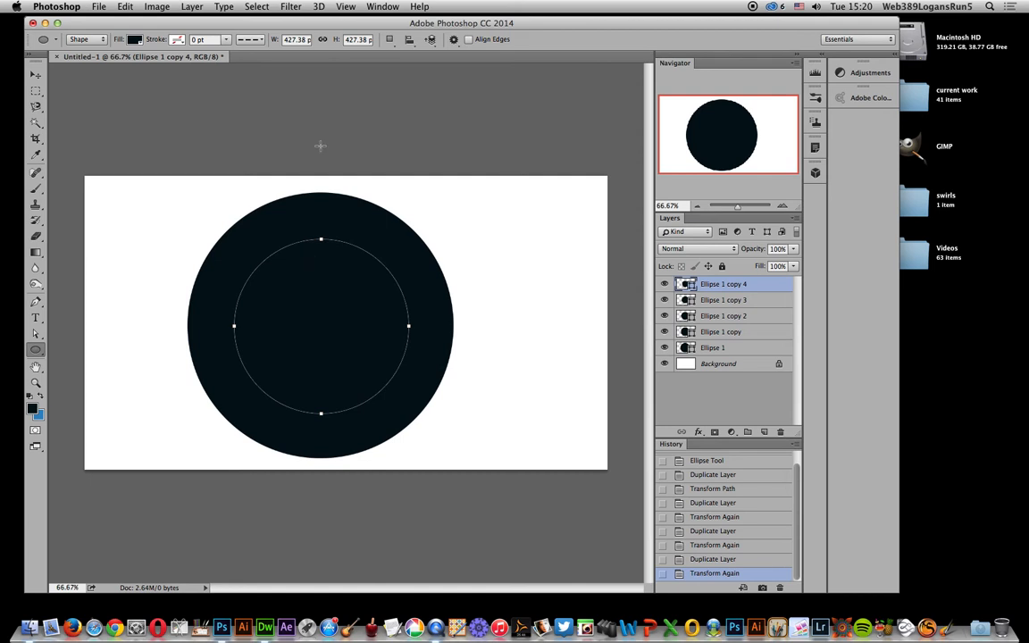
Fill the second-largest circle, on the Ellipse 1 copy layer, with light green
click(705, 348)
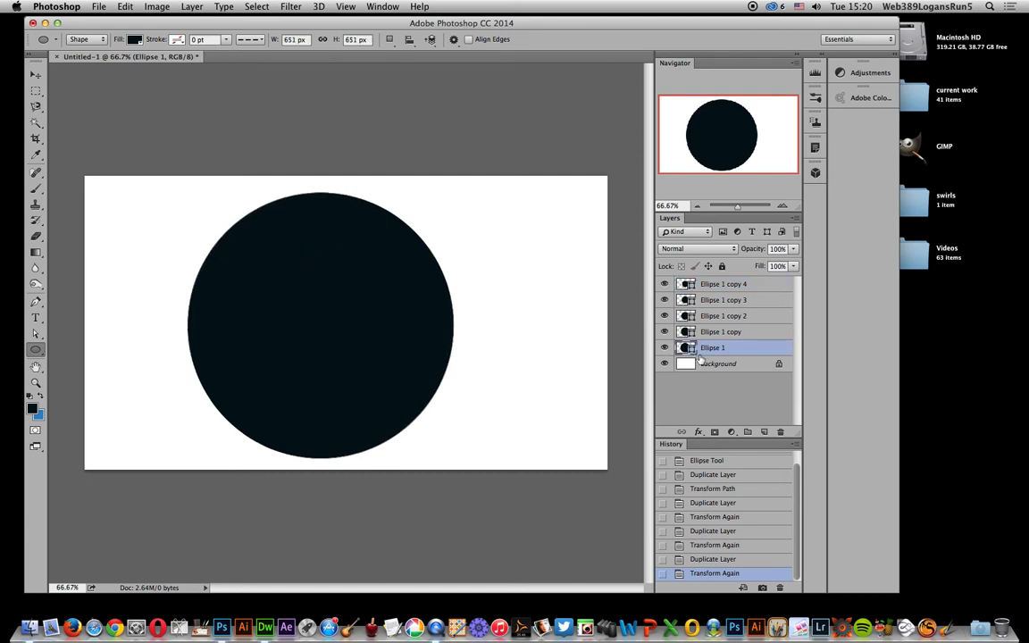
click(738, 332)
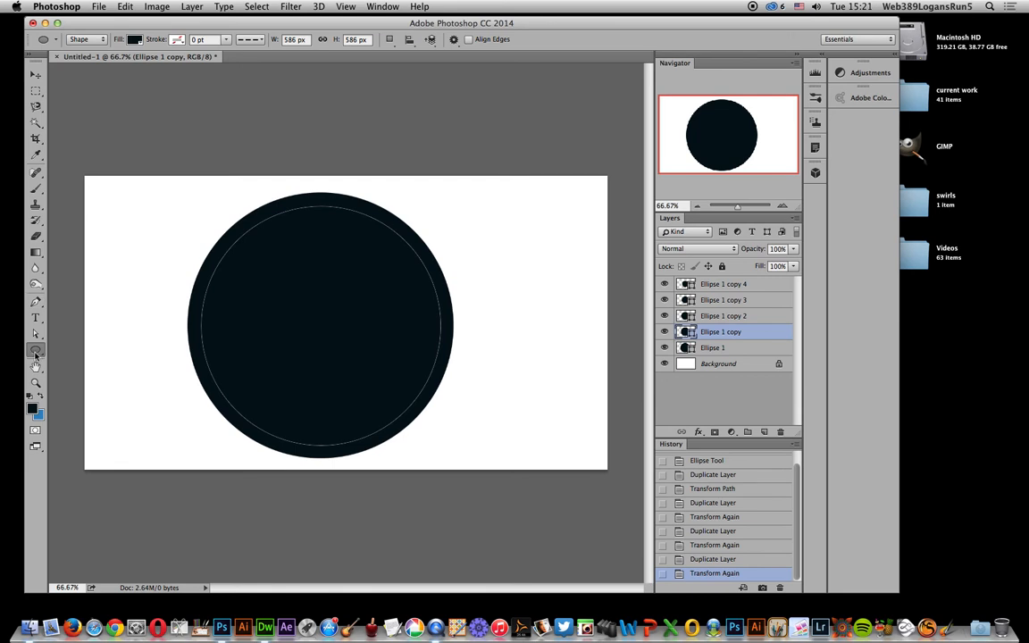
drag(37, 353, 88, 372)
click(141, 43)
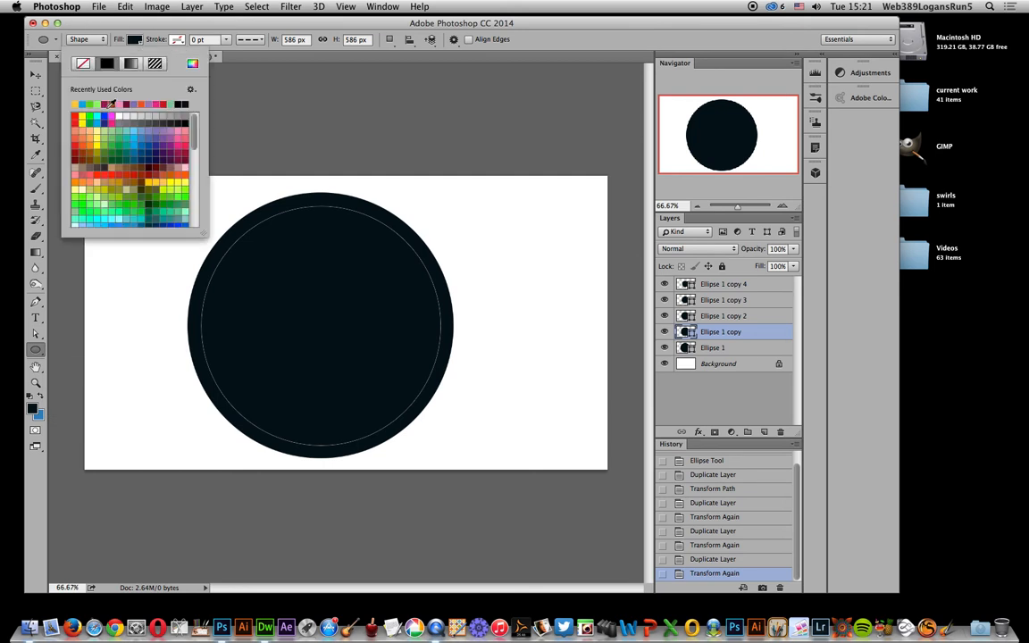
click(89, 105)
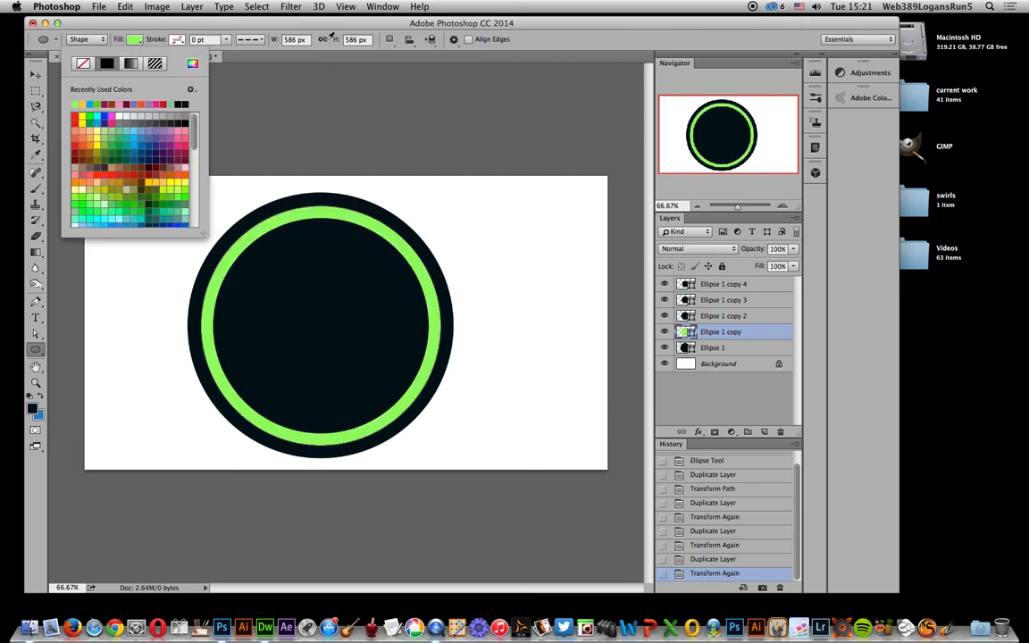
click(318, 26)
Fill the circle on the Ellipse 1 copy 2 layer with bright blue
click(722, 316)
click(135, 41)
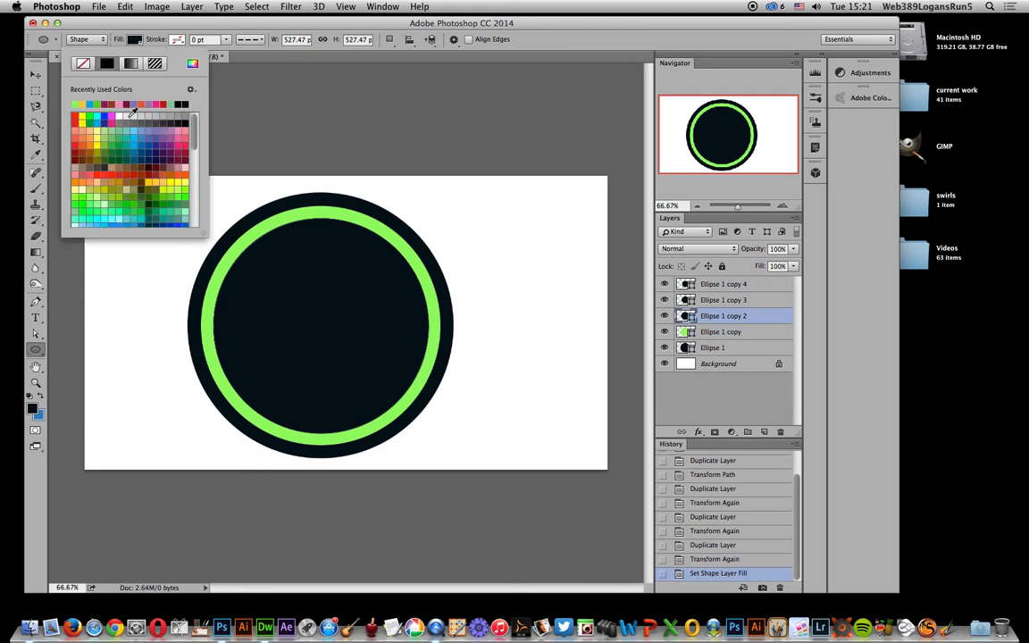
click(138, 143)
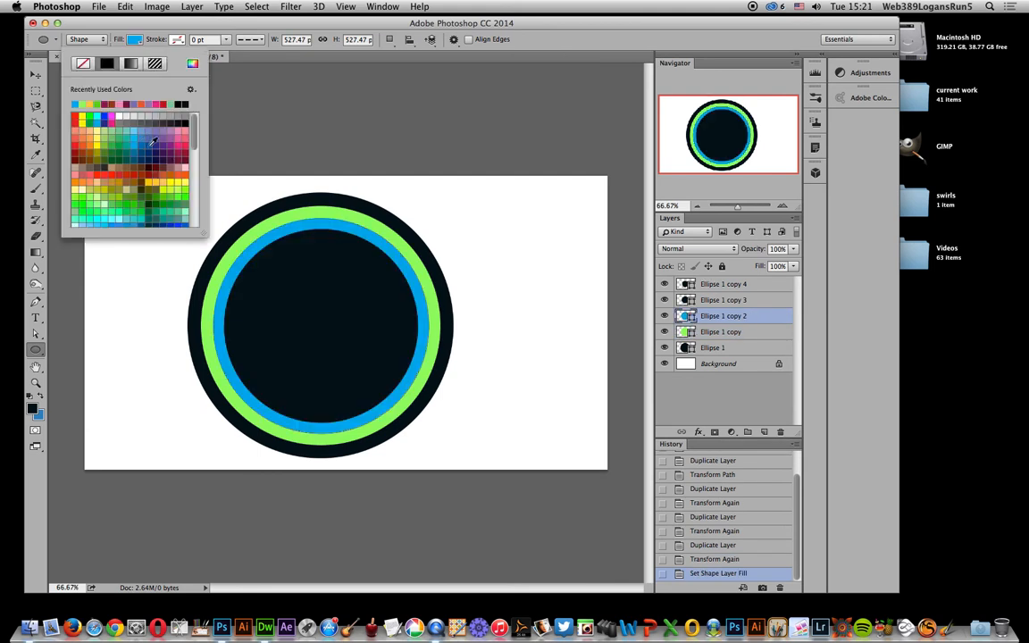
key(Return)
Fill the circle on the Ellipse 1 copy 3 layer with yellow
click(733, 301)
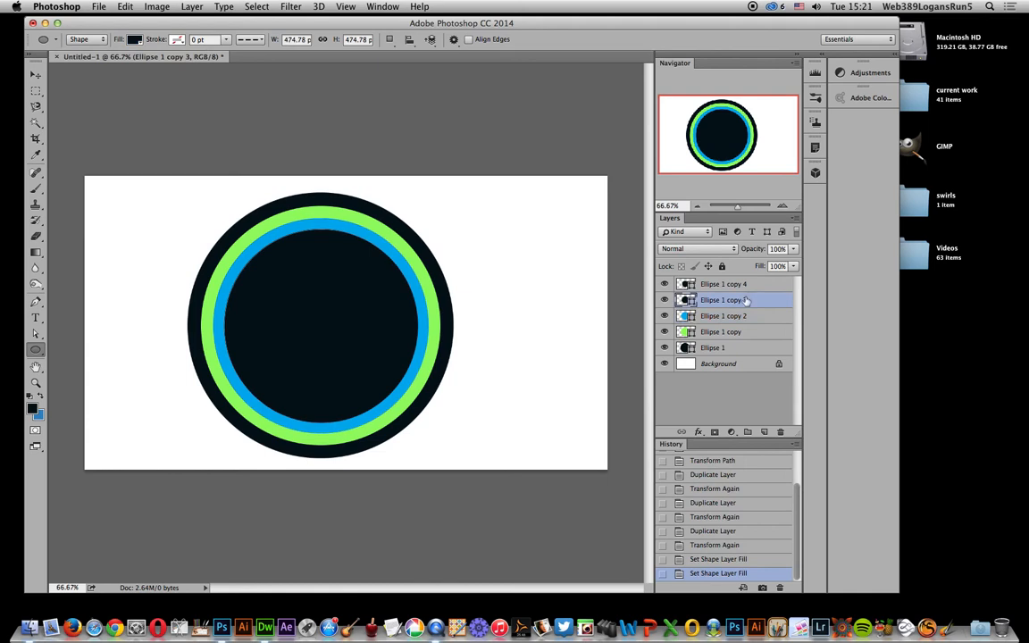
click(134, 40)
click(188, 180)
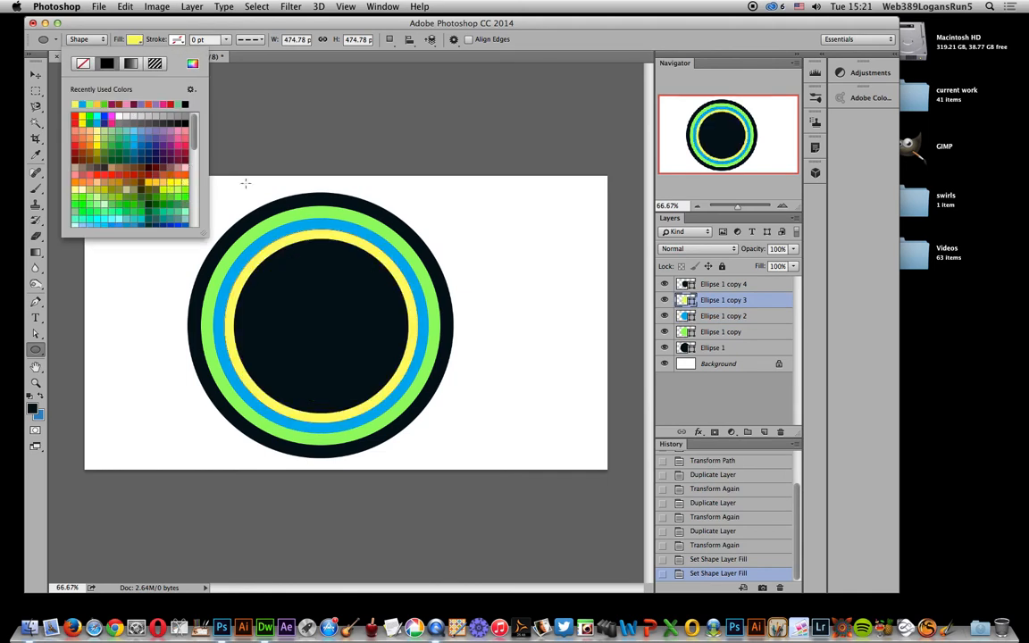
key(Return)
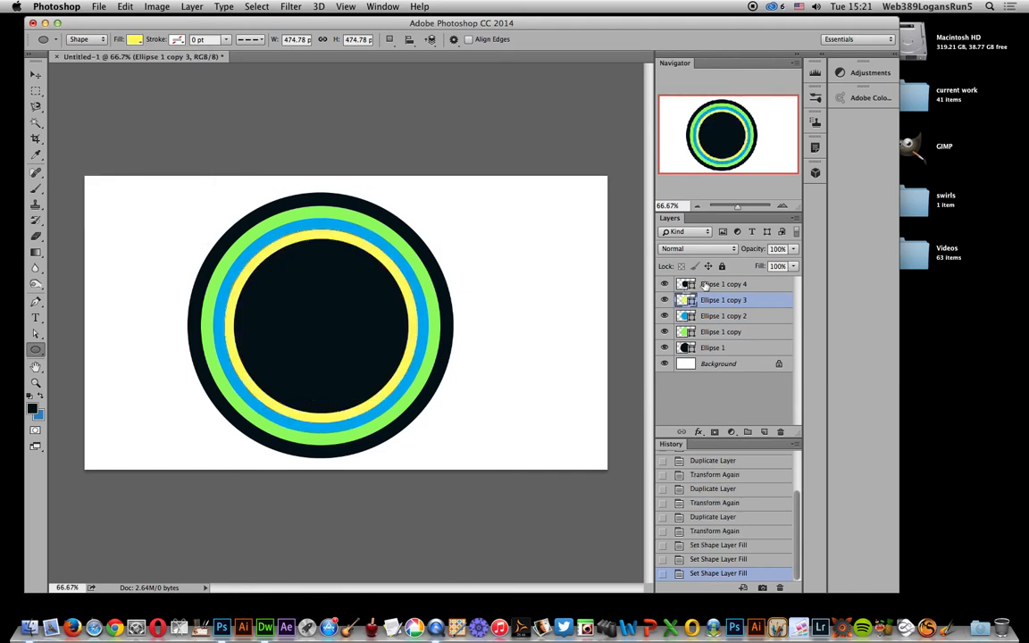
Fill the innermost circle, on the Ellipse 1 copy 4 layer, with red
click(712, 285)
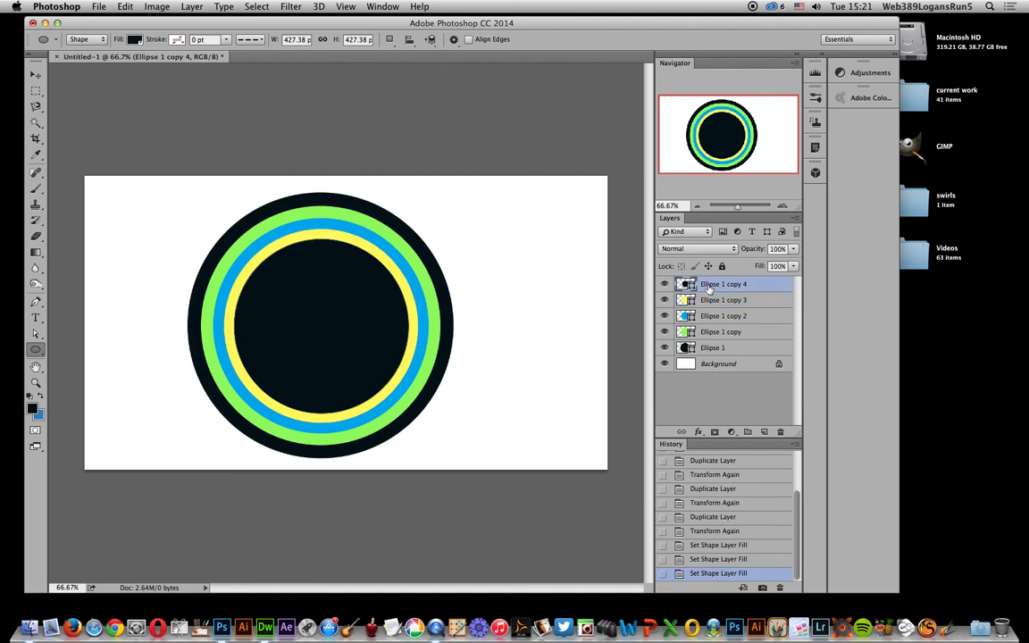
click(134, 40)
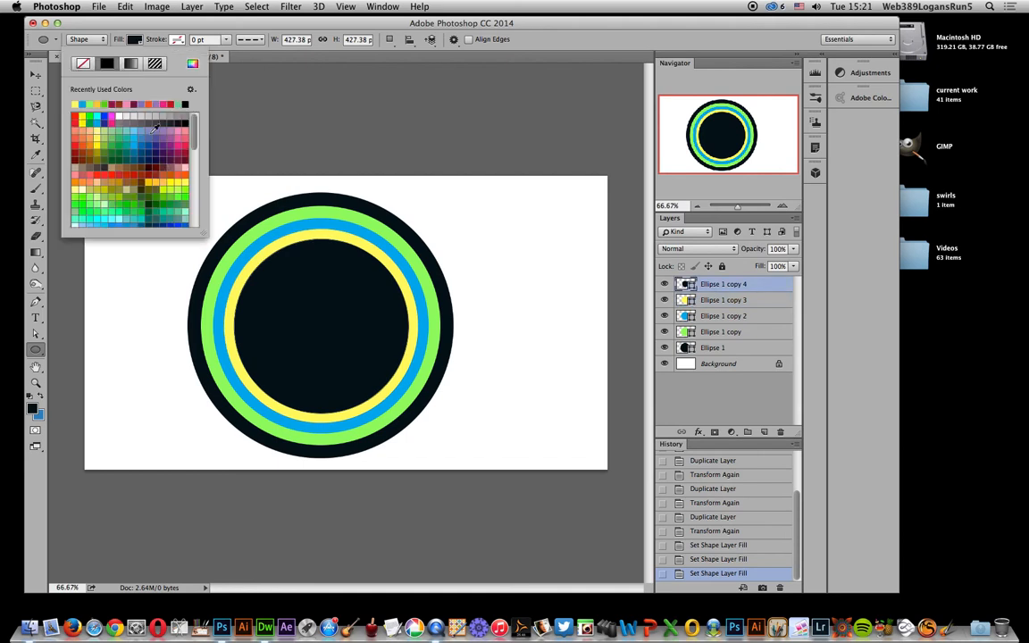
click(78, 134)
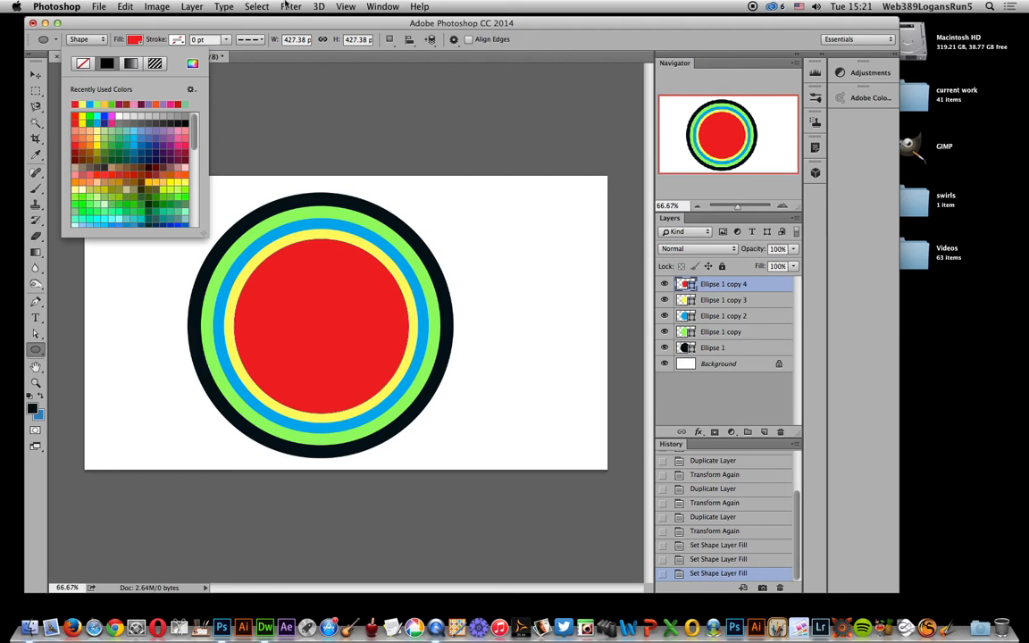
Select all five ellipse layers, leaving out the Background, and convert them into one smart object
click(34, 78)
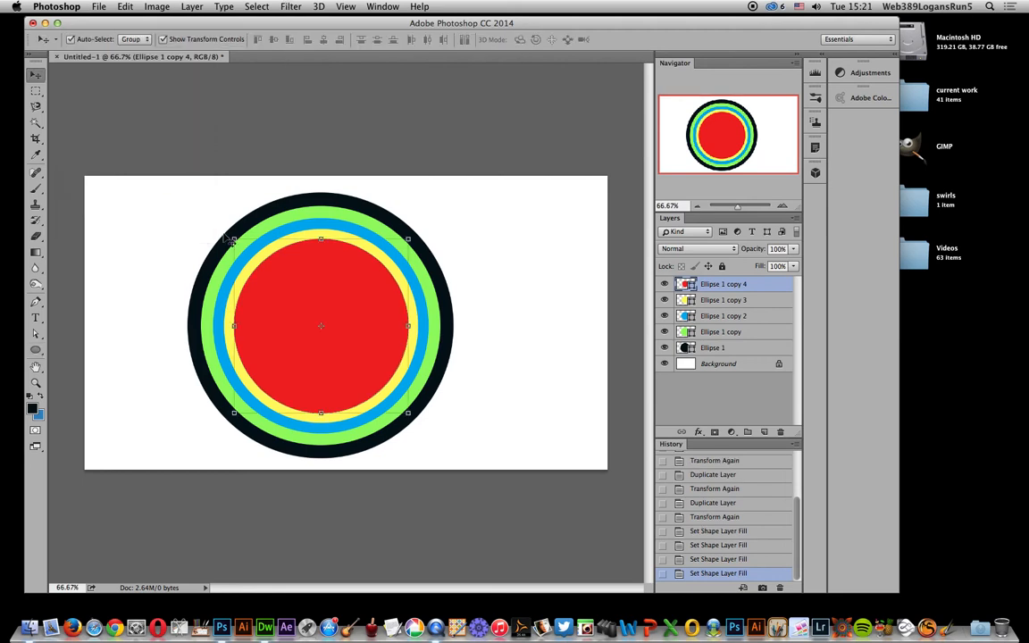
click(177, 168)
drag(178, 168, 526, 478)
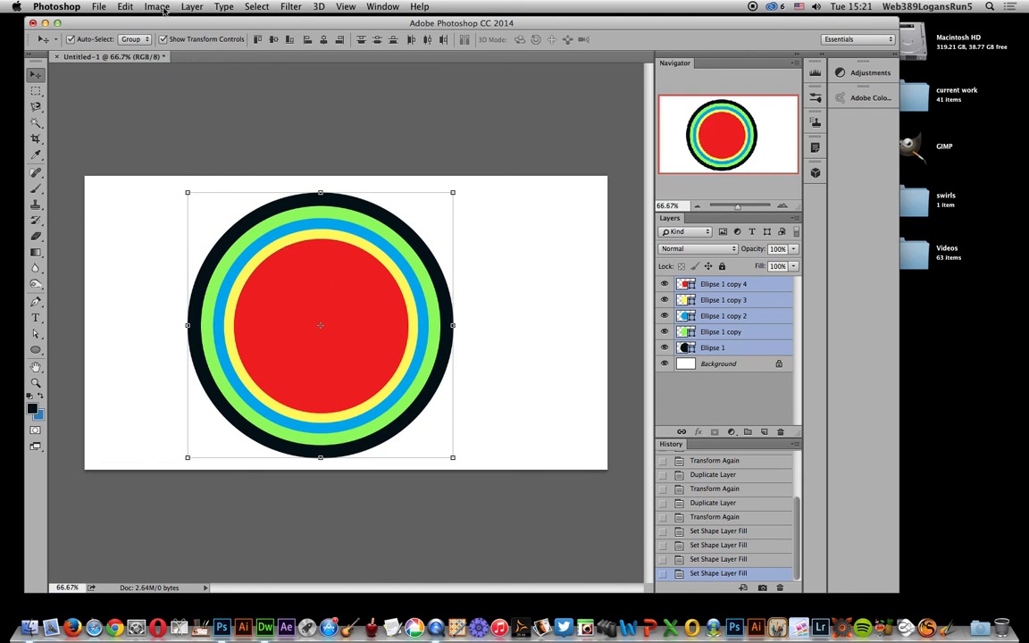
click(189, 7)
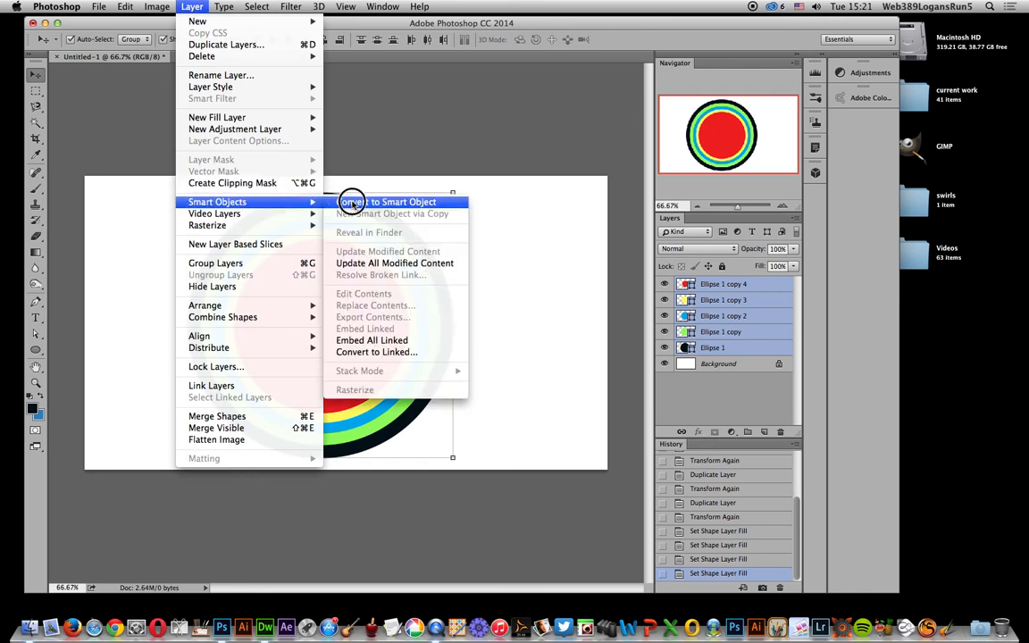
click(357, 203)
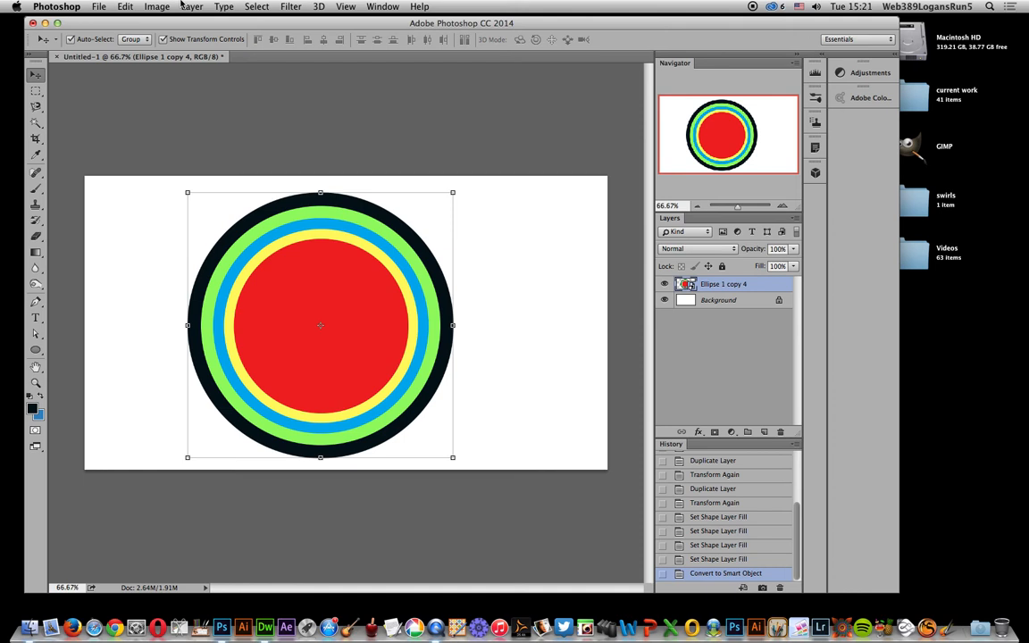
Start a custom Warp on the circles' smart object and stretch its upper-left area outward beyond the original circle
click(125, 6)
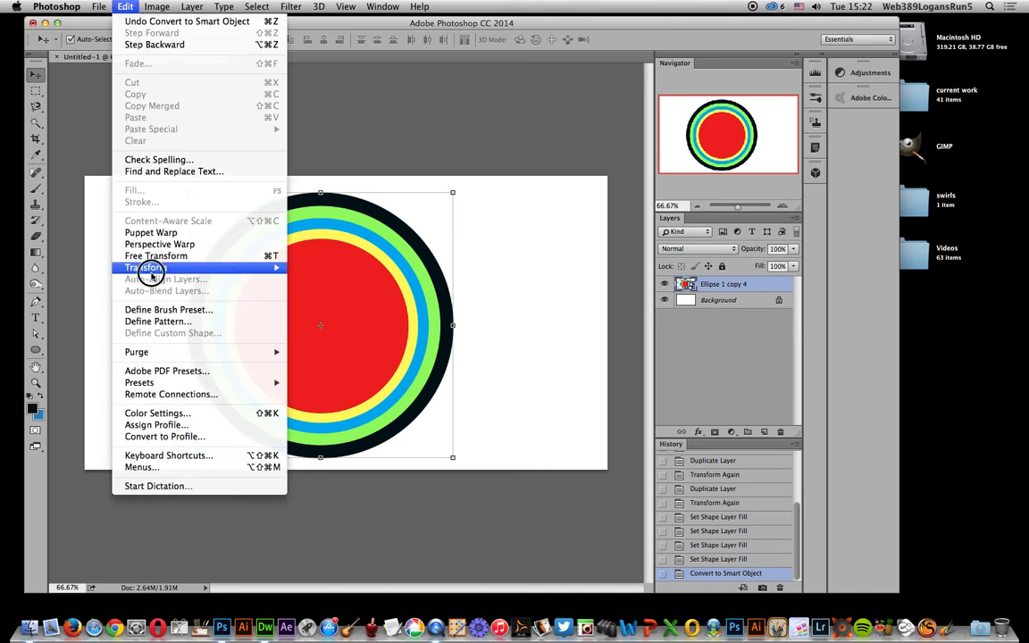
mouse_move(151, 273)
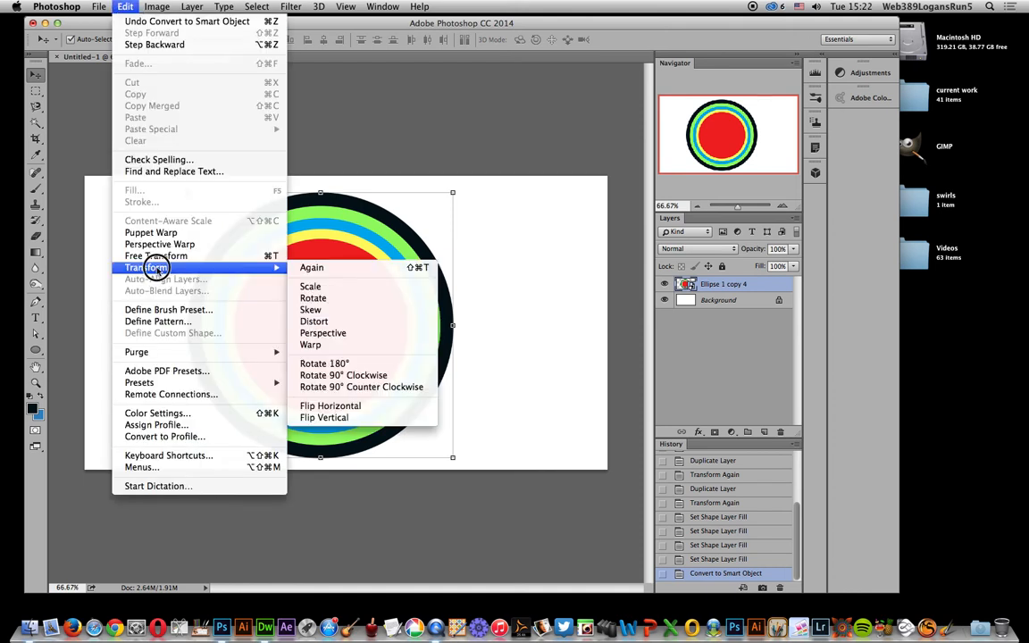
click(363, 346)
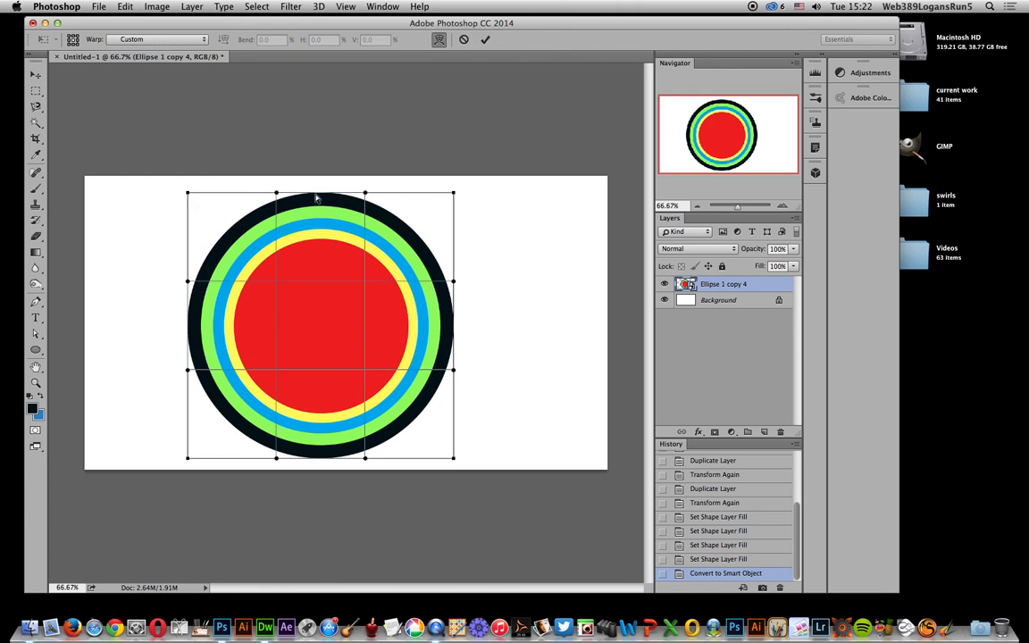
click(154, 43)
click(426, 80)
drag(277, 282, 242, 241)
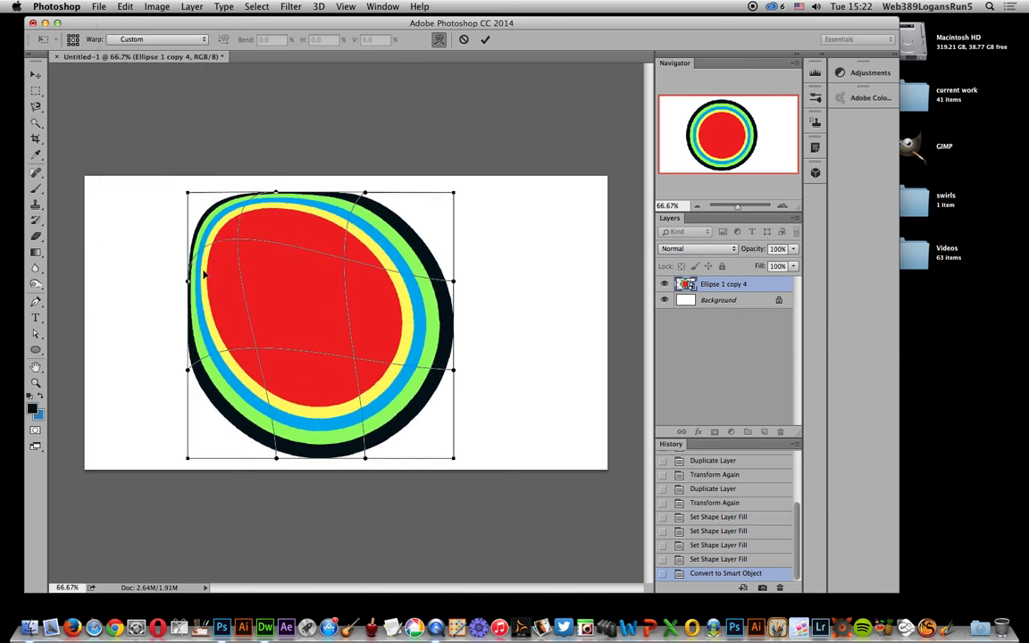
drag(187, 281, 93, 221)
drag(278, 195, 302, 134)
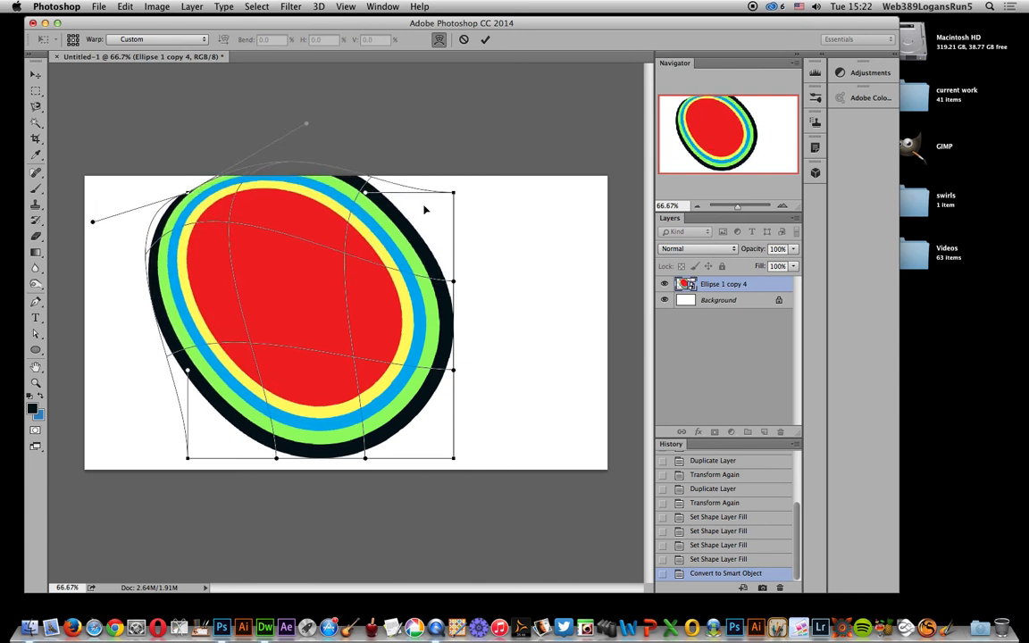
Warp the shape's upper-right corner and lower-left edge inward, push its lower-right interior upward, and apply the warp
drag(455, 201, 393, 254)
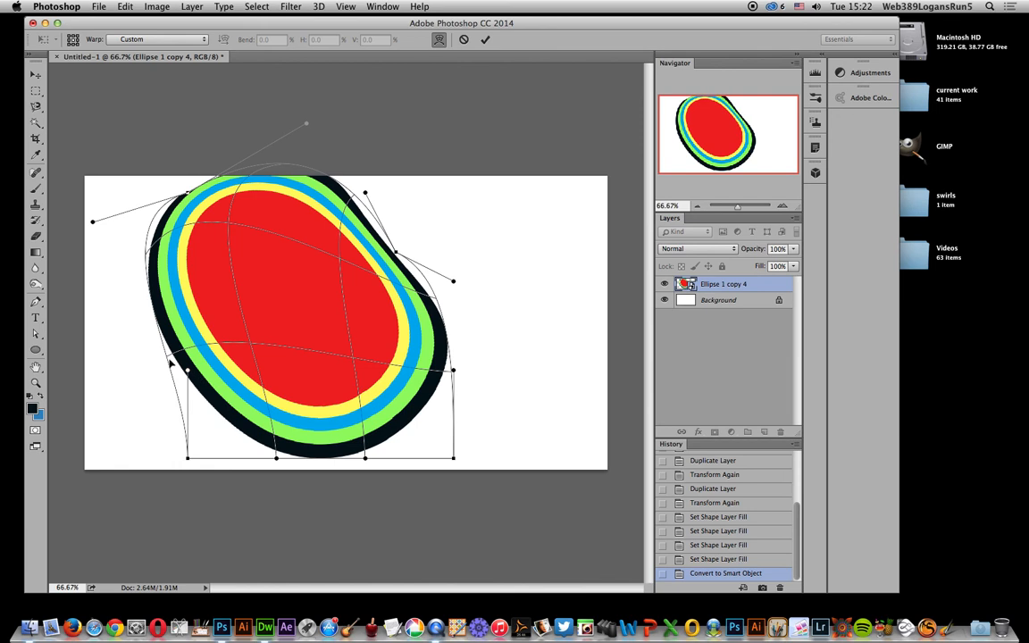
drag(168, 357, 228, 331)
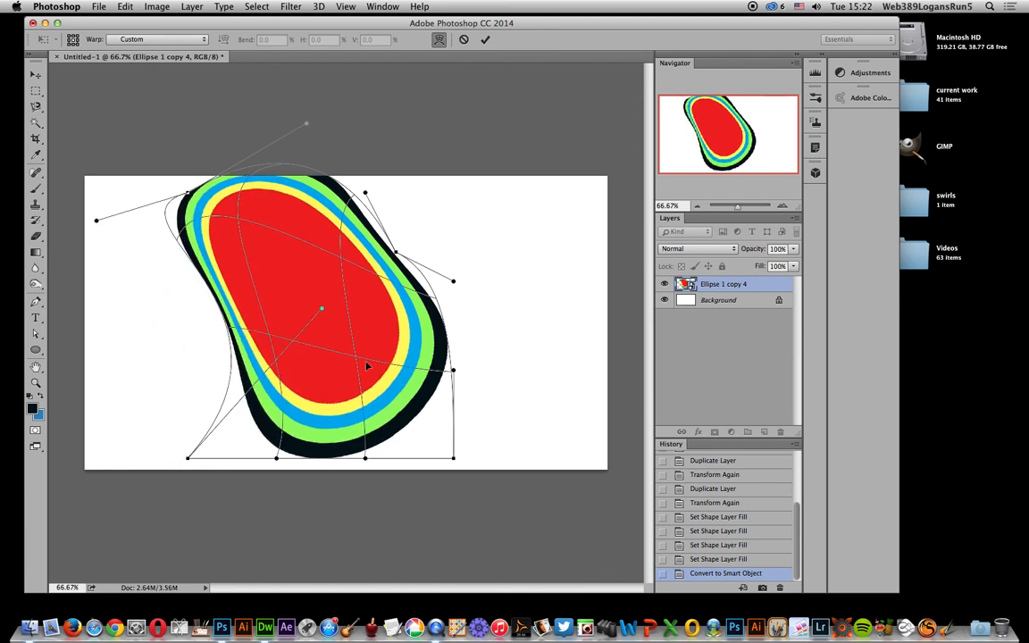
drag(352, 360, 322, 265)
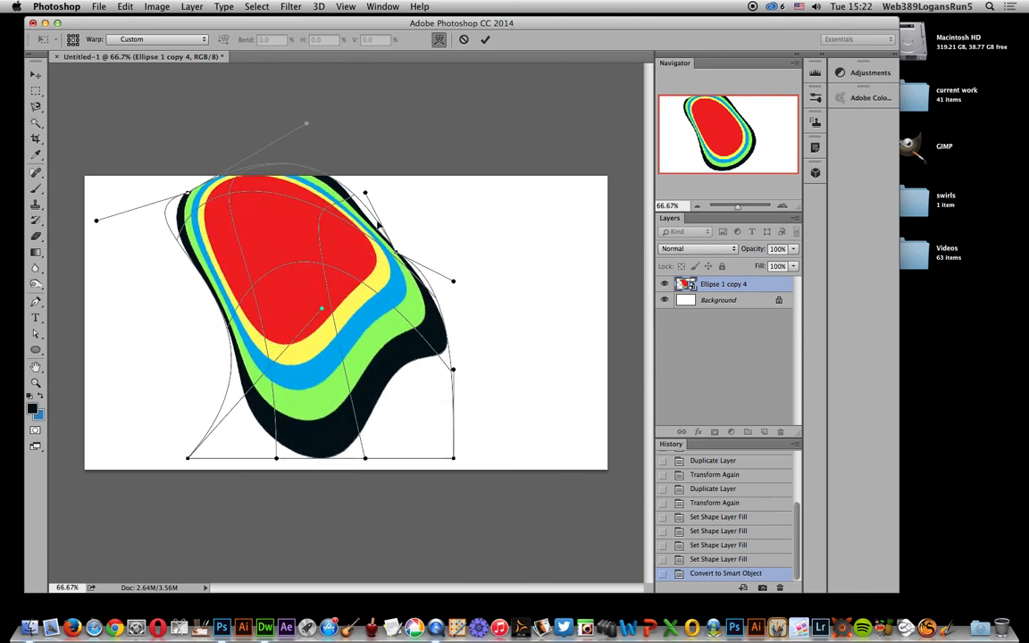
click(485, 40)
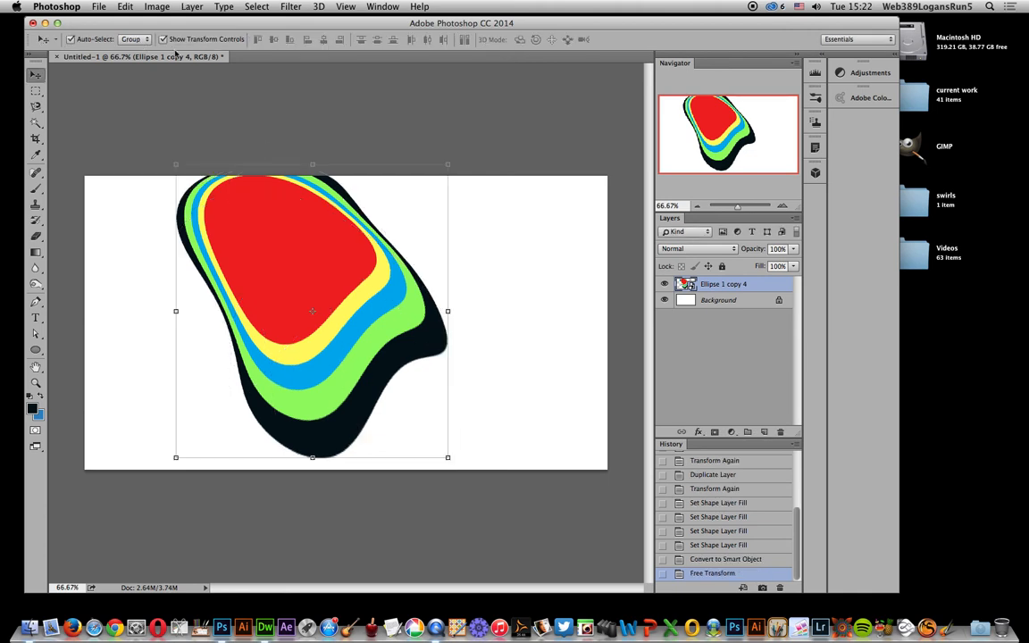
Start a Perspective Warp on the smart object and lay out three joined planes side by side across the shape
click(125, 7)
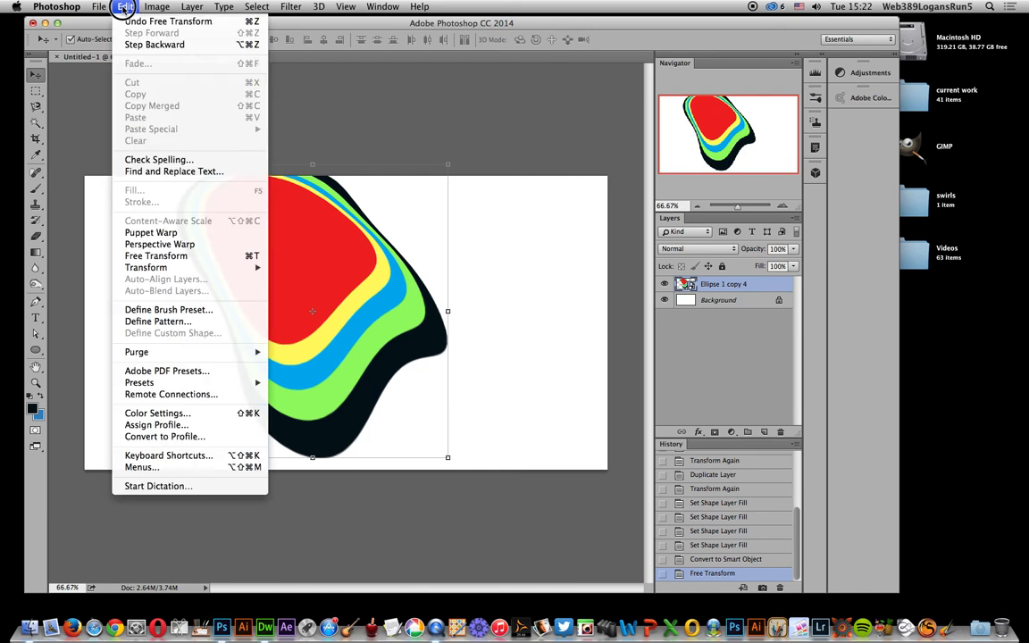
click(159, 244)
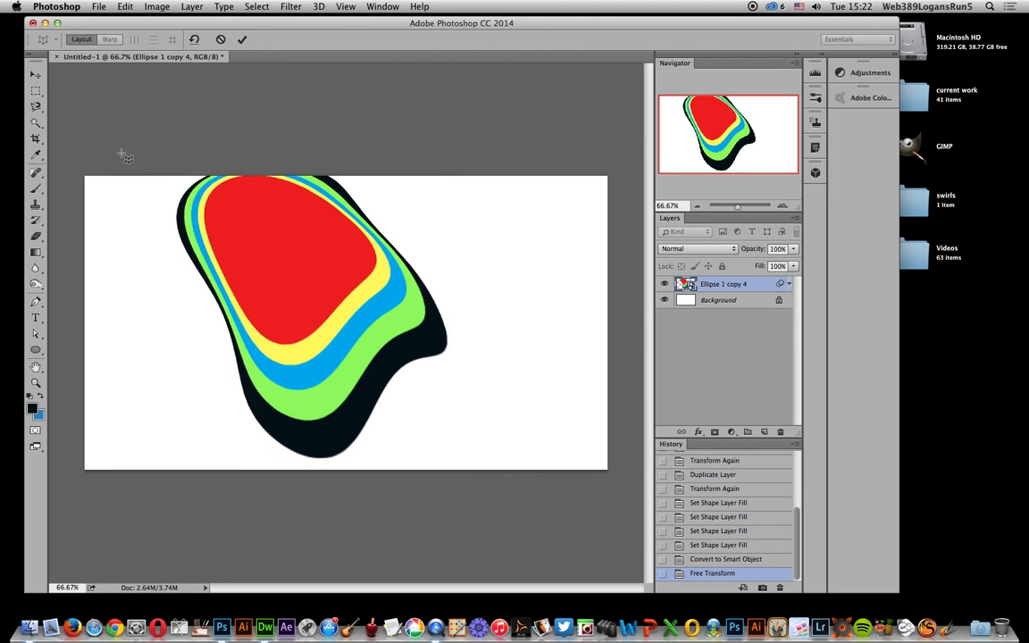
drag(162, 148, 266, 466)
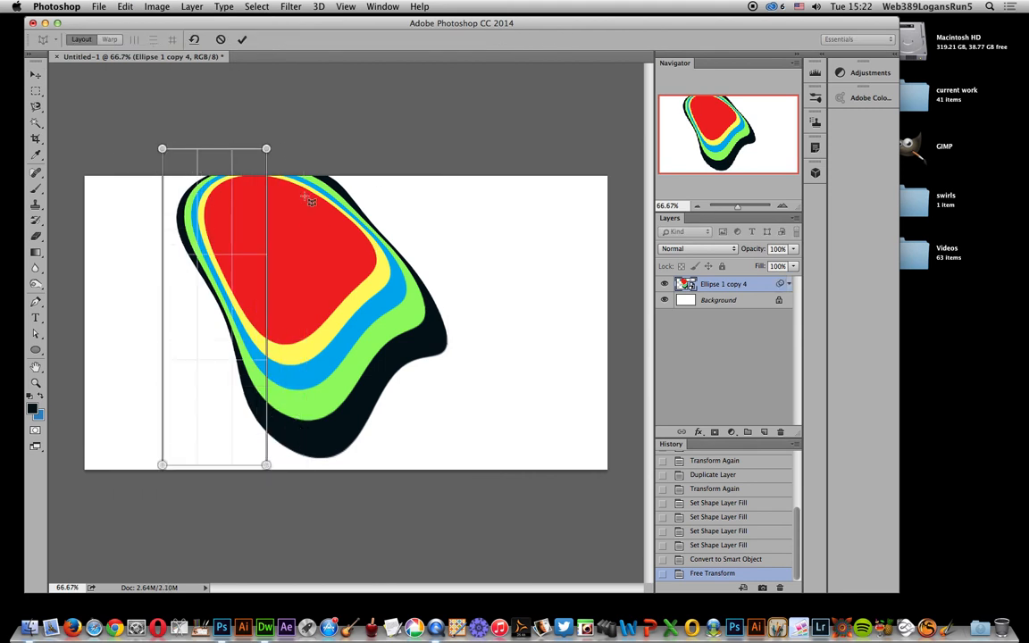
drag(279, 155, 406, 481)
drag(499, 455, 505, 465)
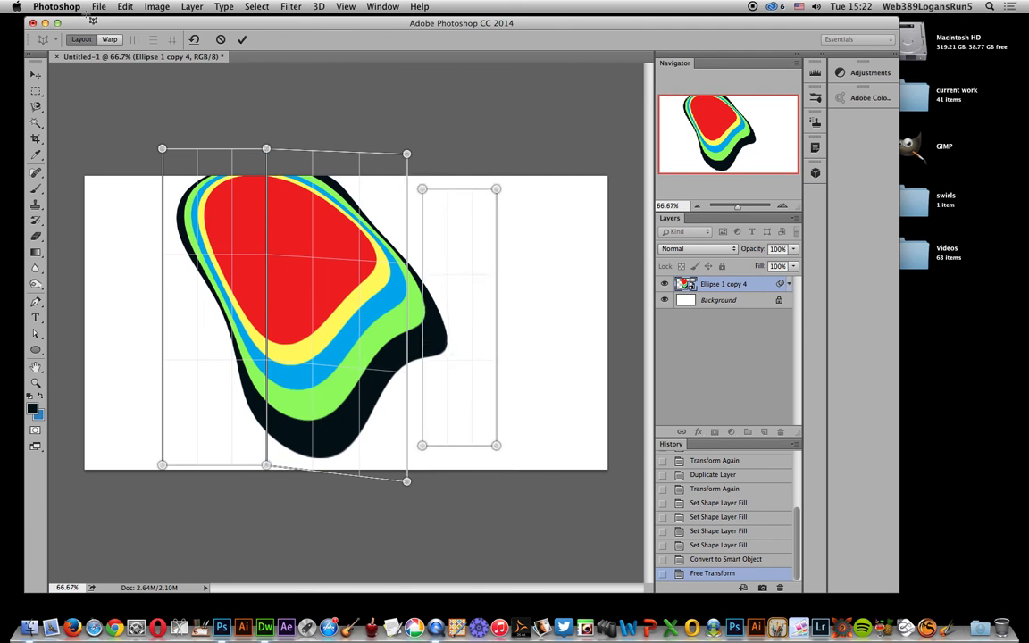
drag(422, 190, 414, 168)
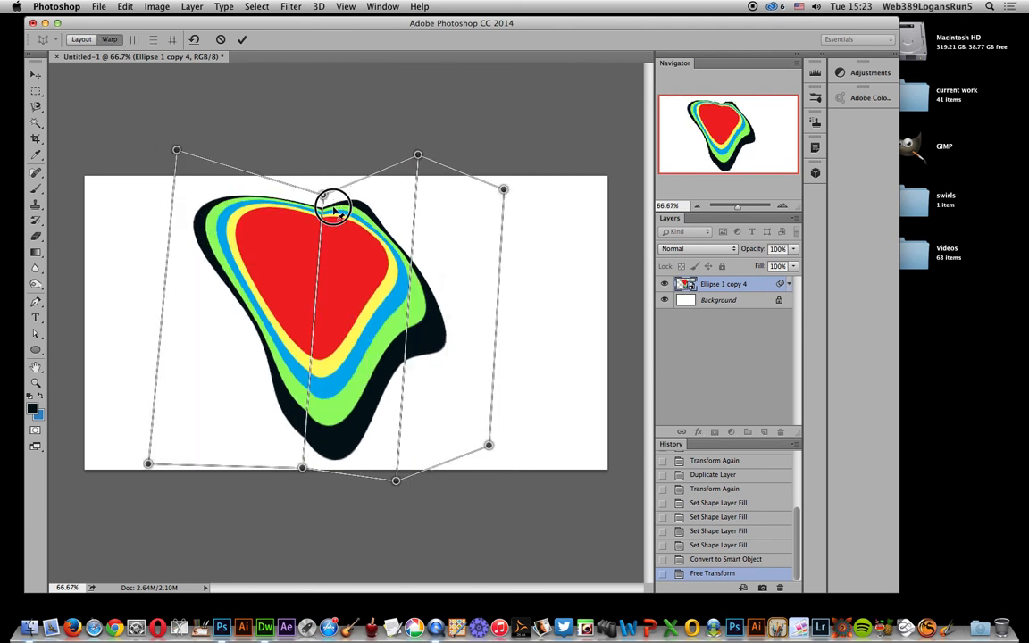
Try distorting the shape by moving the upper pins of the Perspective Warp planes, and cancel the warp
mouse_move(333, 205)
mouse_down()
mouse_move(355, 230)
mouse_move(351, 214)
mouse_up()
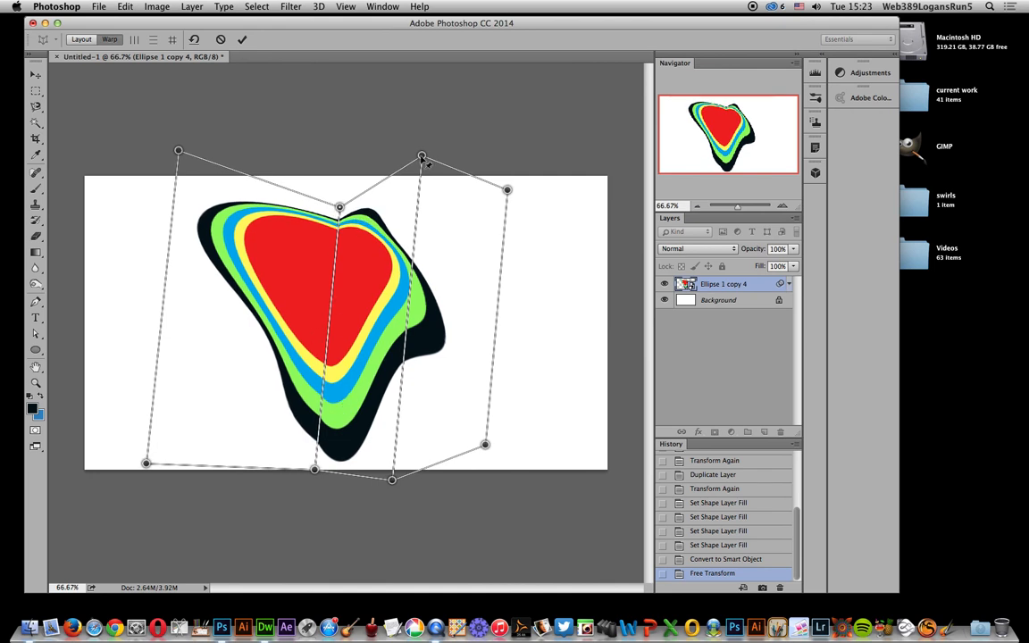
drag(423, 158, 521, 100)
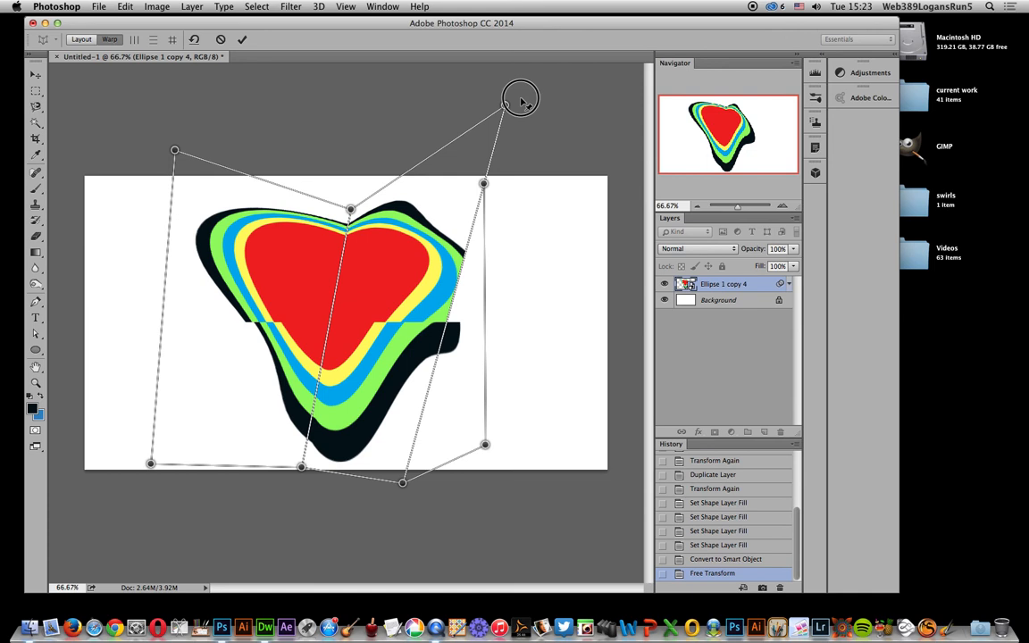
click(494, 450)
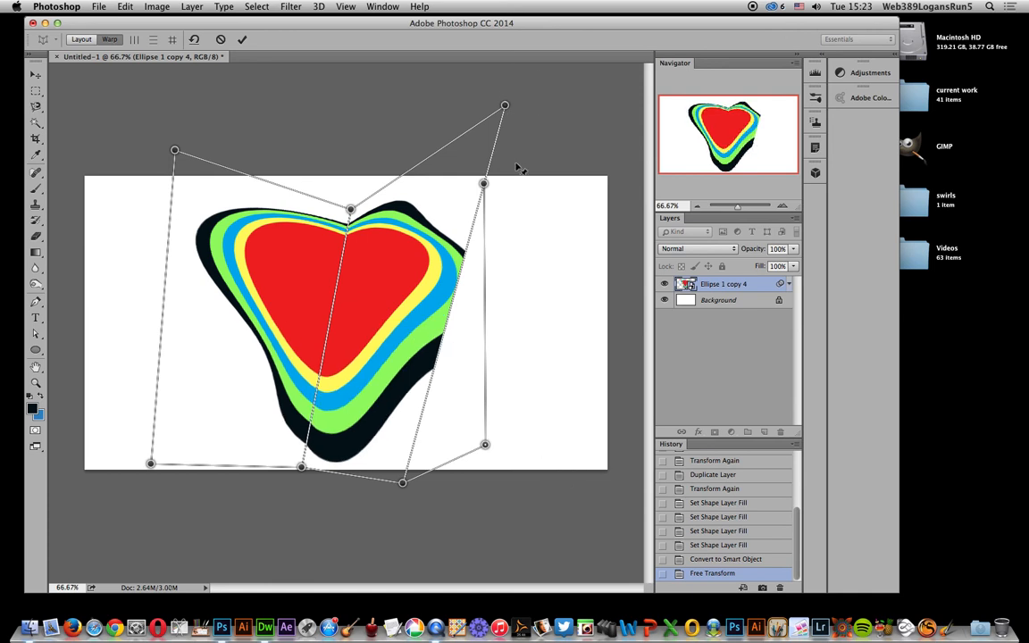
click(220, 39)
key(v)
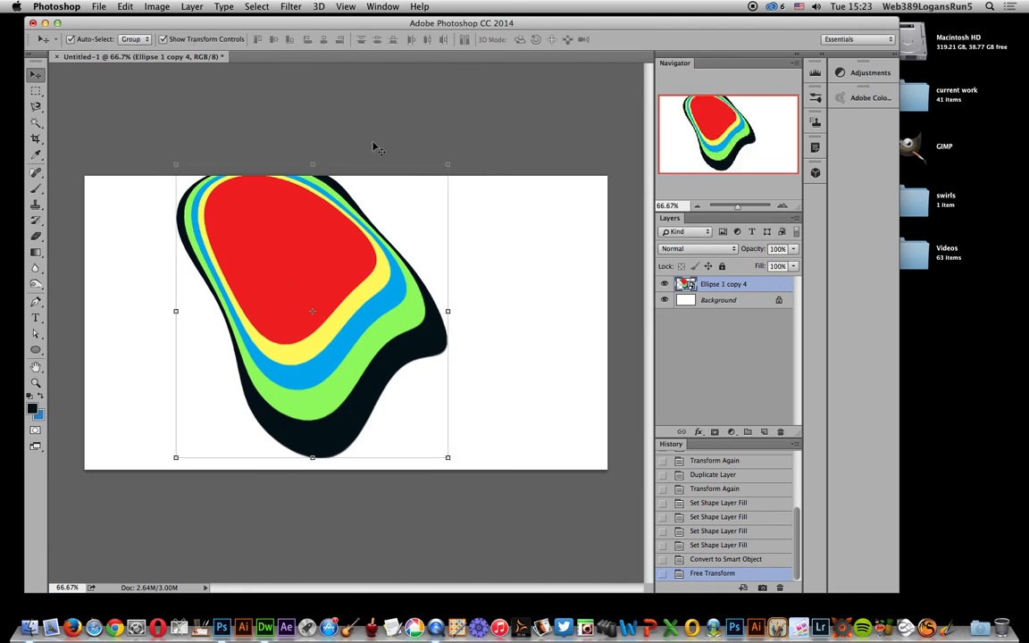